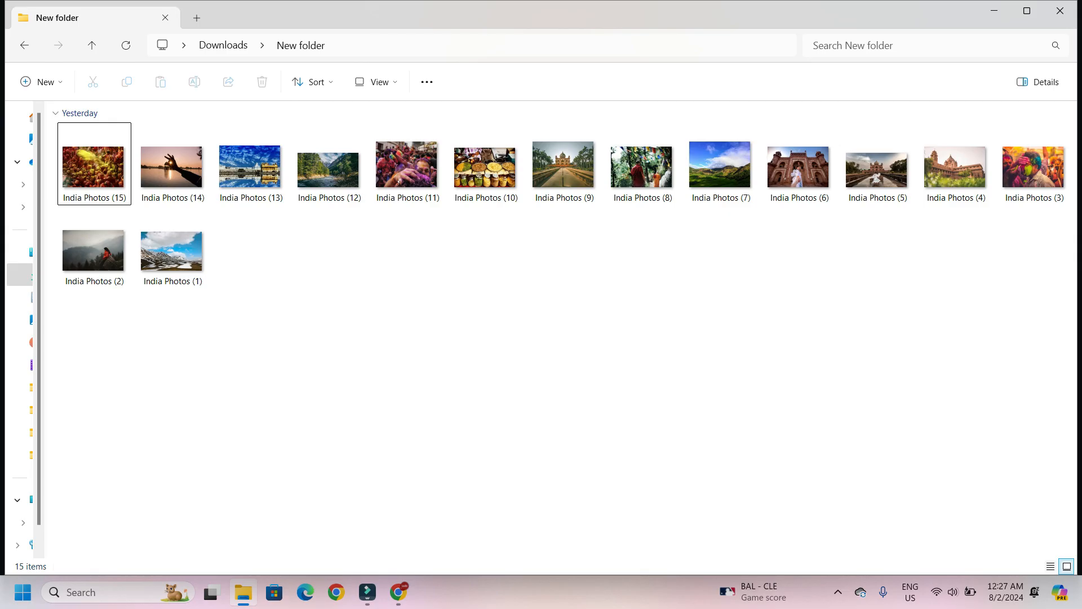
- Select all 15 India photos in the folder and add them to the video track of the timeline
key(ctrl+a)
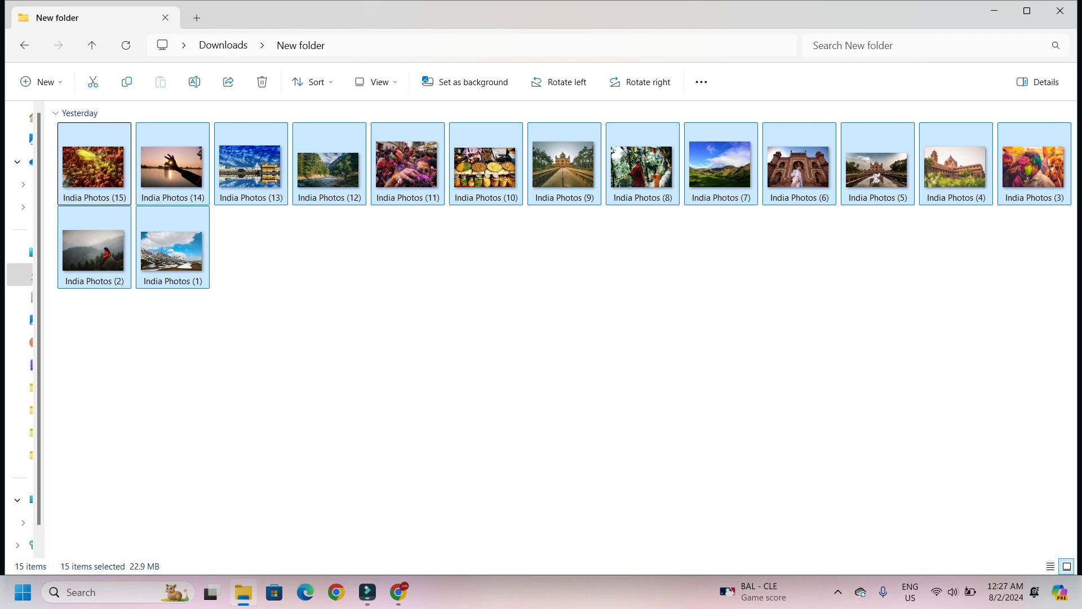
drag(93, 167, 100, 512)
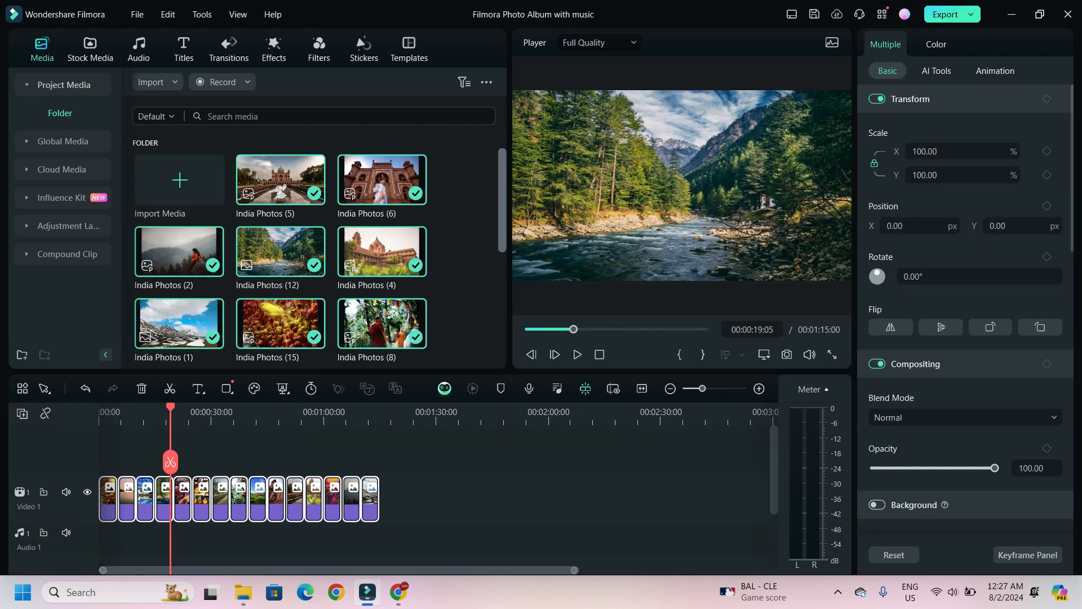
- Open Project Settings, review the resolution choices, and confirm the dialog with 16:9 at 1920x1080
scroll(319, 245, down, 5)
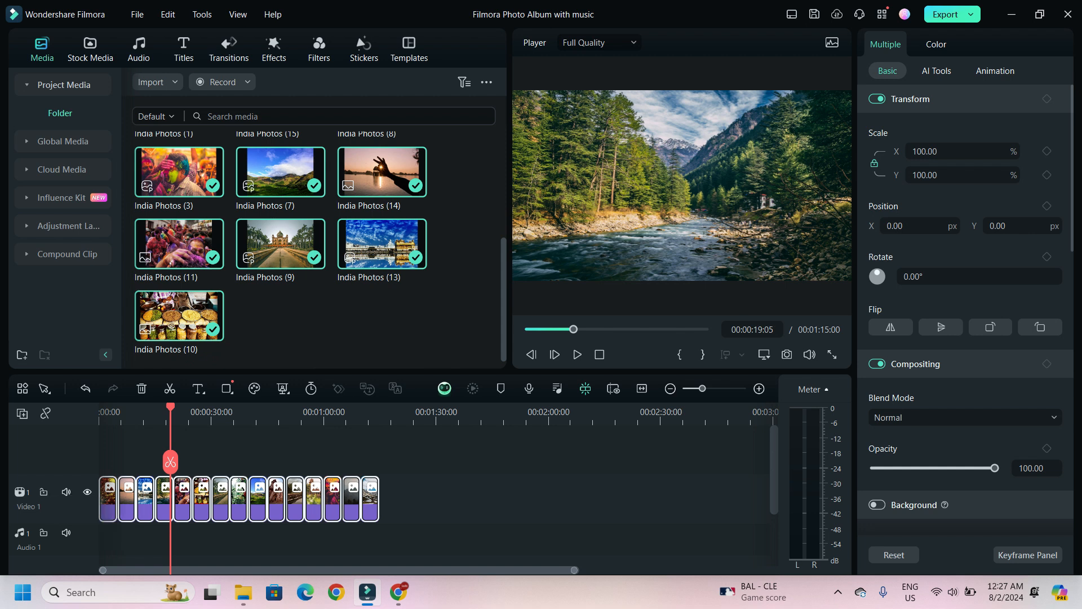
drag(170, 408, 23, 414)
drag(100, 407, 23, 413)
click(137, 14)
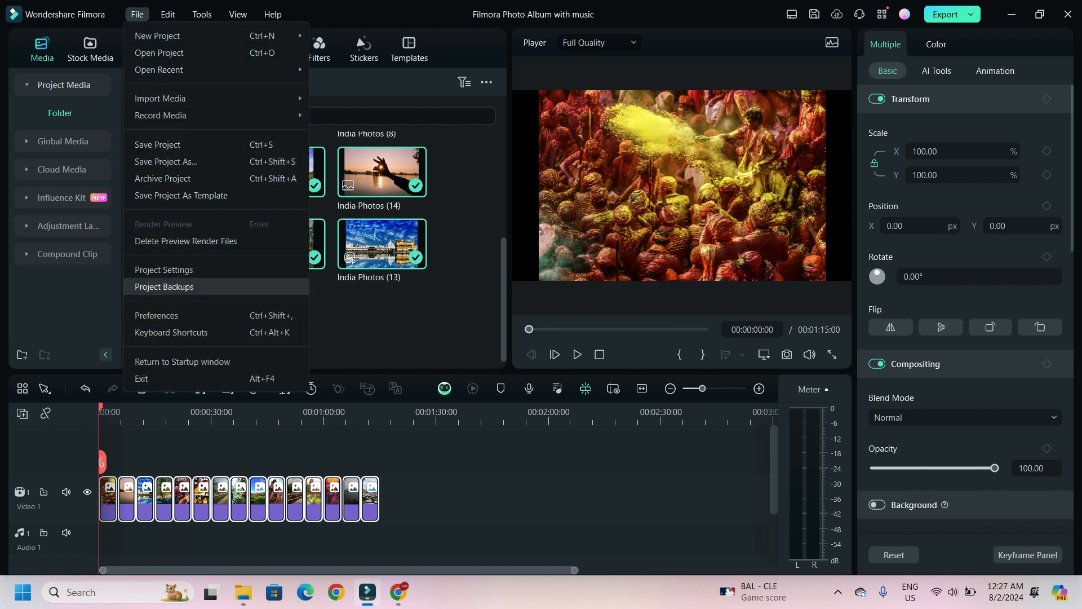
click(164, 269)
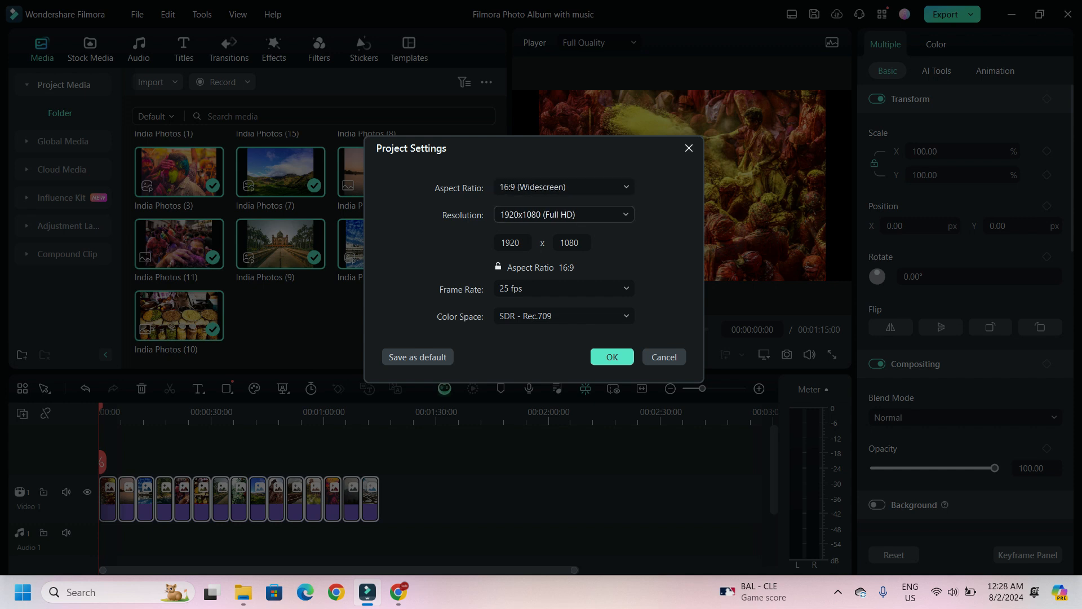
click(563, 214)
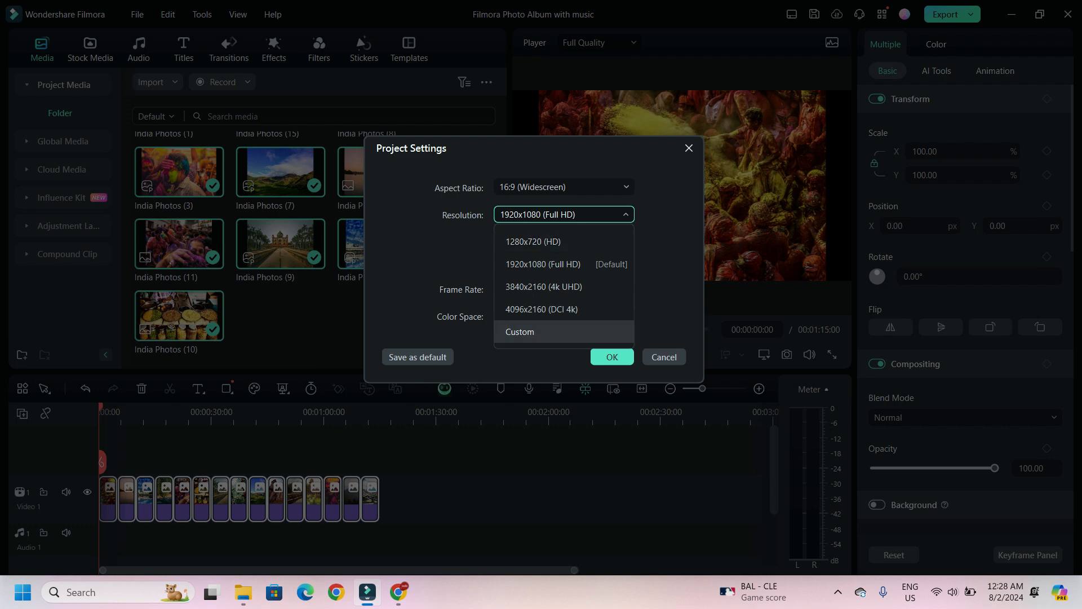
click(520, 332)
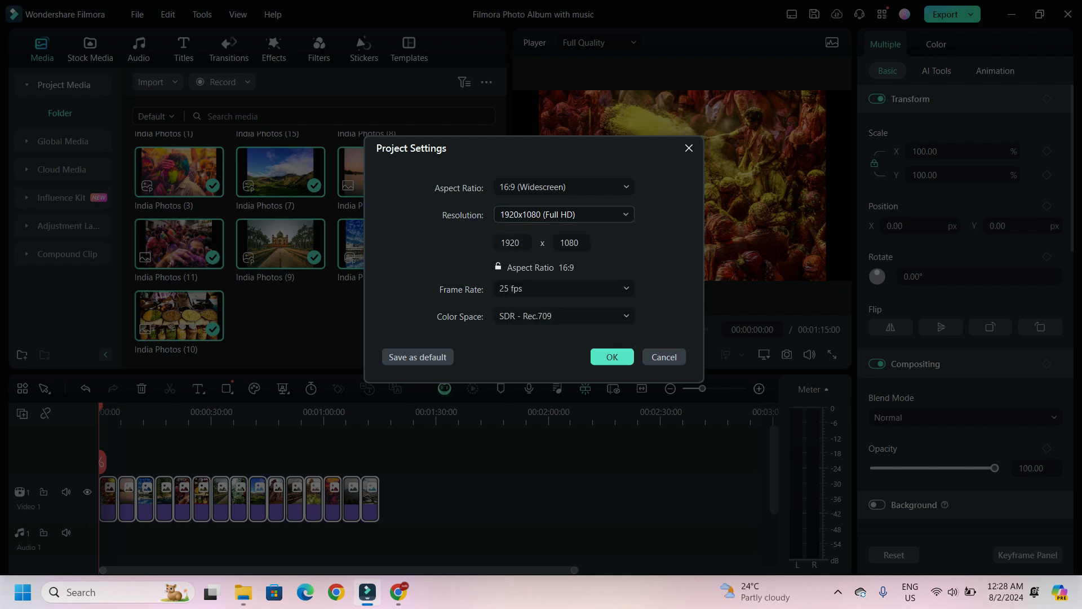
click(612, 357)
- Crop the first photo clip to a 16:9 ratio
click(108, 507)
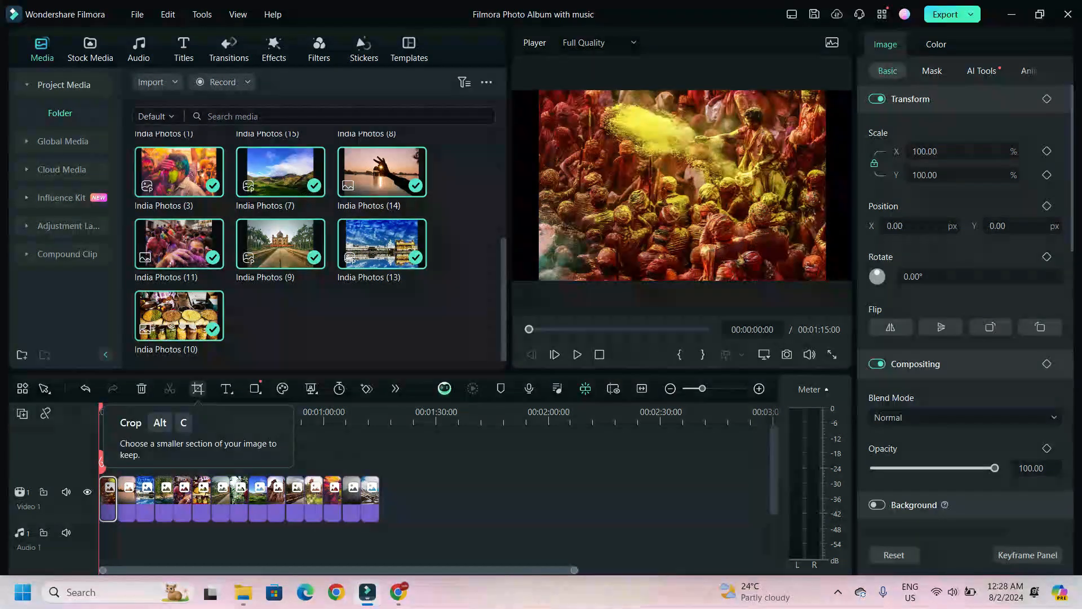
click(198, 388)
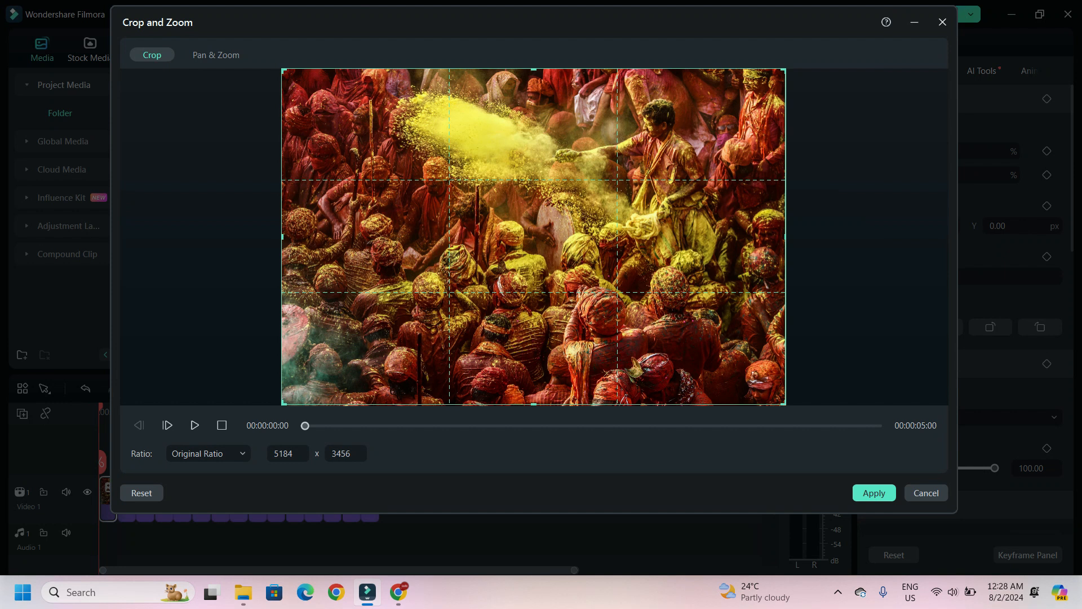
click(208, 453)
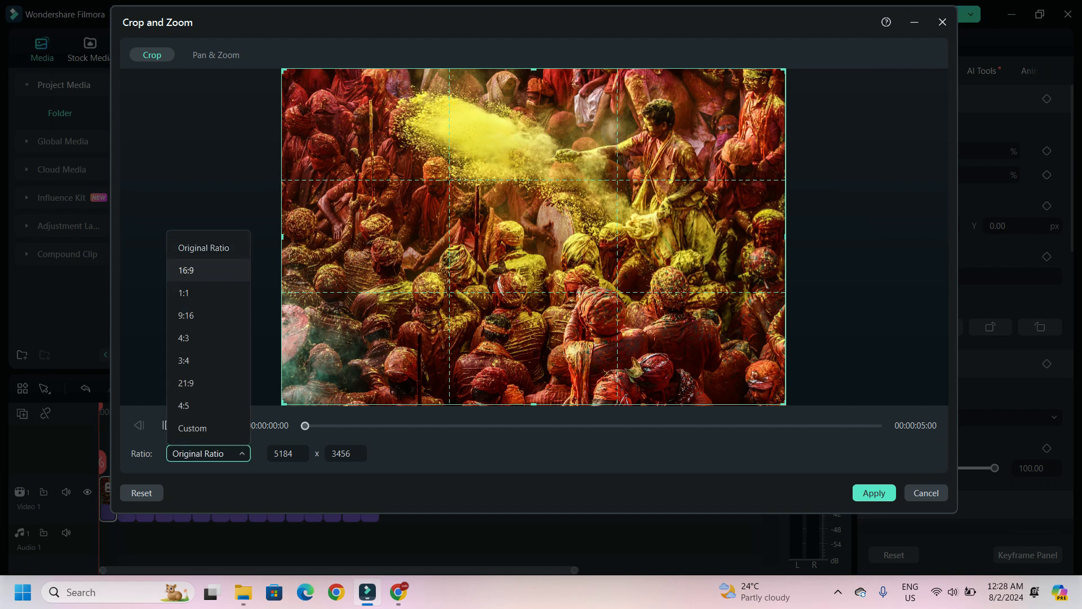
click(186, 270)
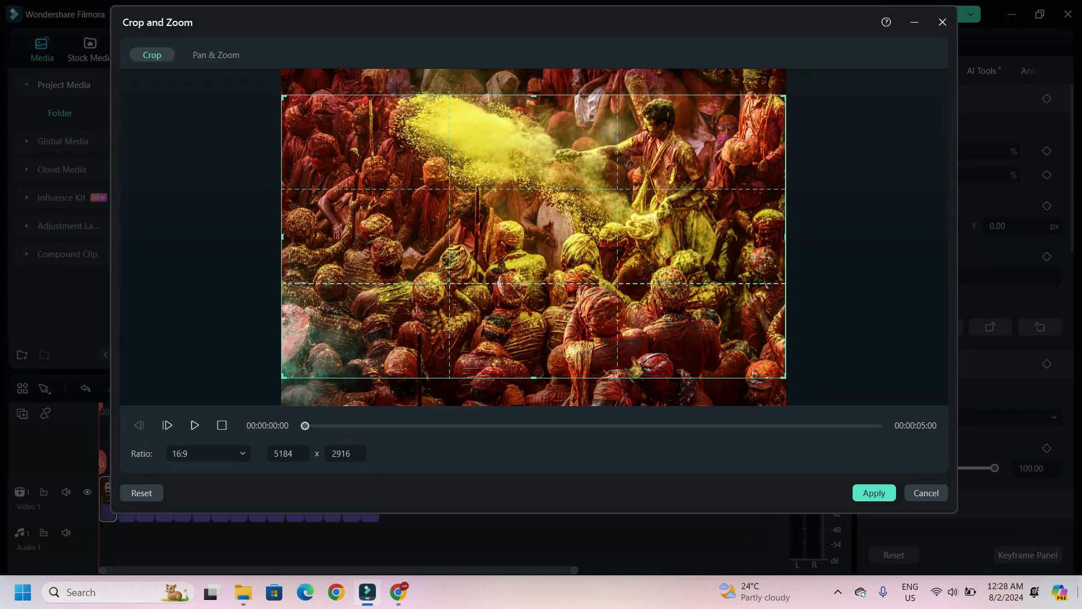
click(873, 492)
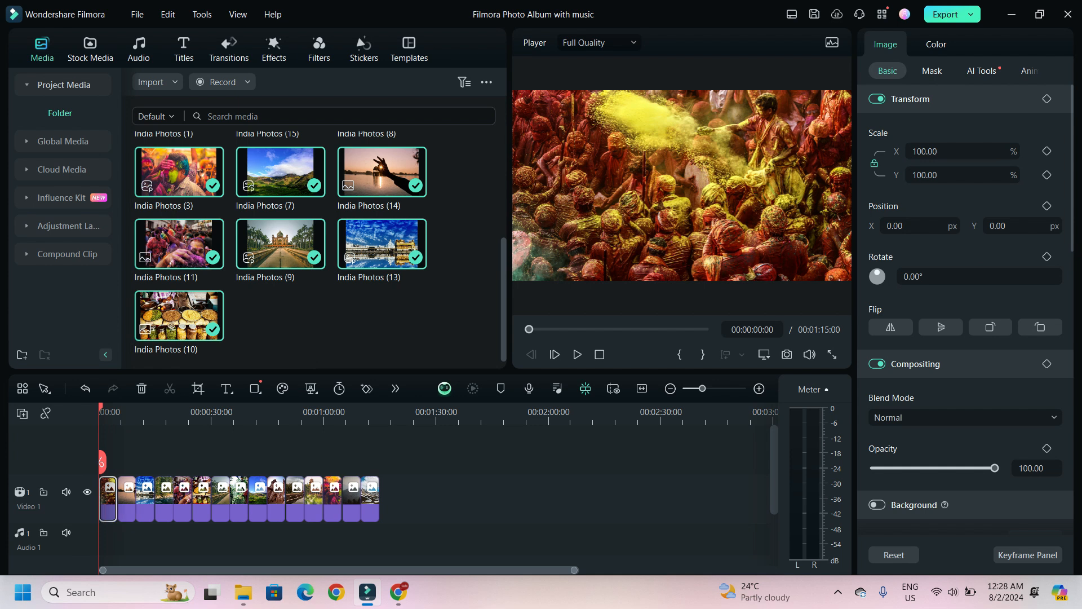
- Select the remaining photo clips after the first and delete their effects and filters
right_click(106, 496)
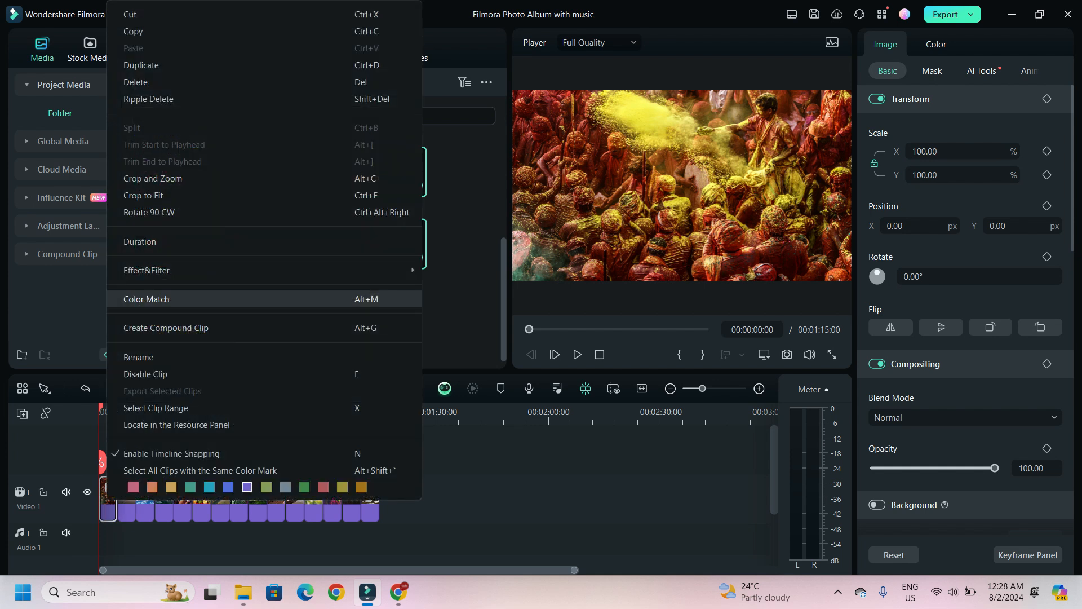
click(444, 533)
drag(445, 533, 122, 487)
right_click(146, 496)
mouse_move(395, 316)
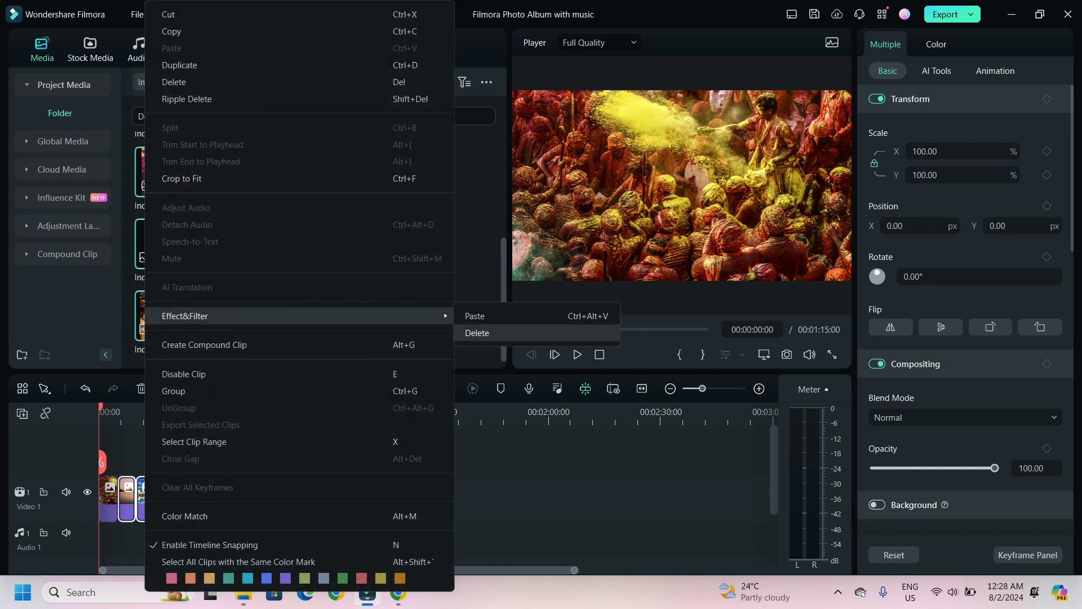
click(476, 333)
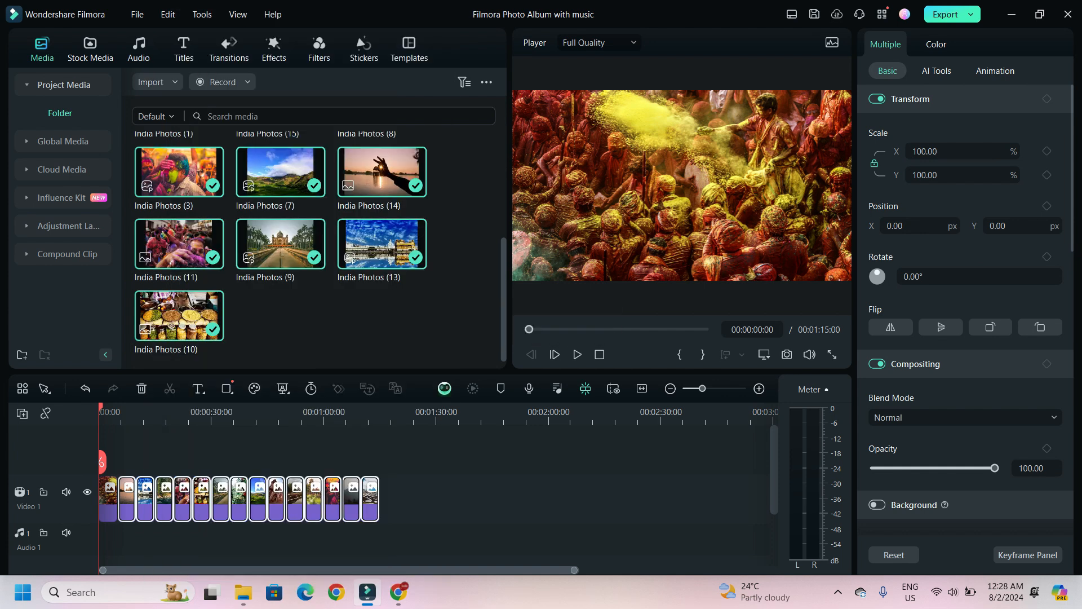
- Browse the sound effects section of the audio library
drag(100, 407, 370, 407)
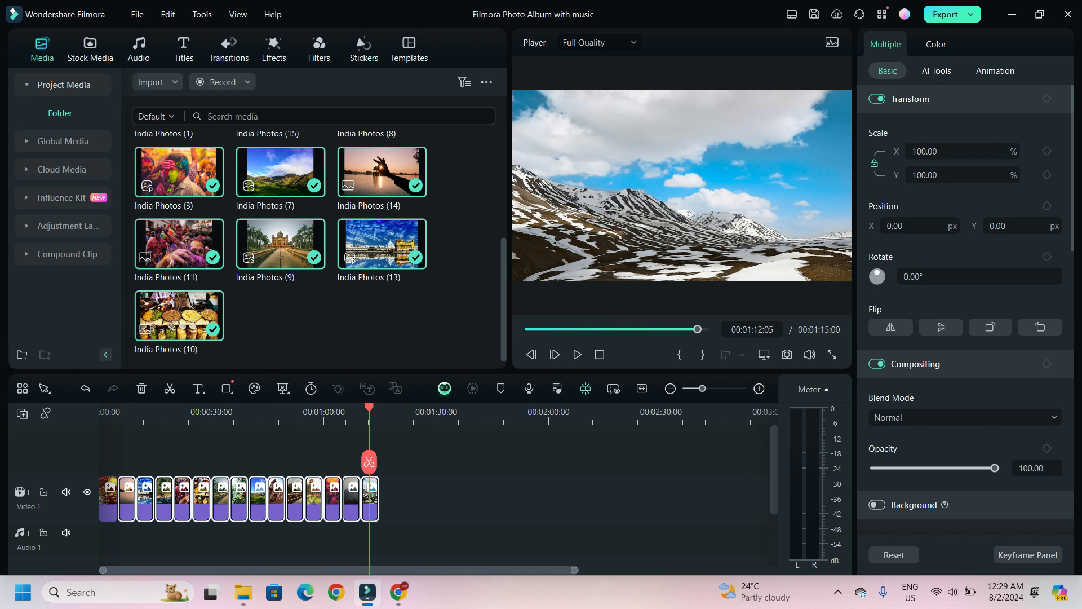
click(138, 48)
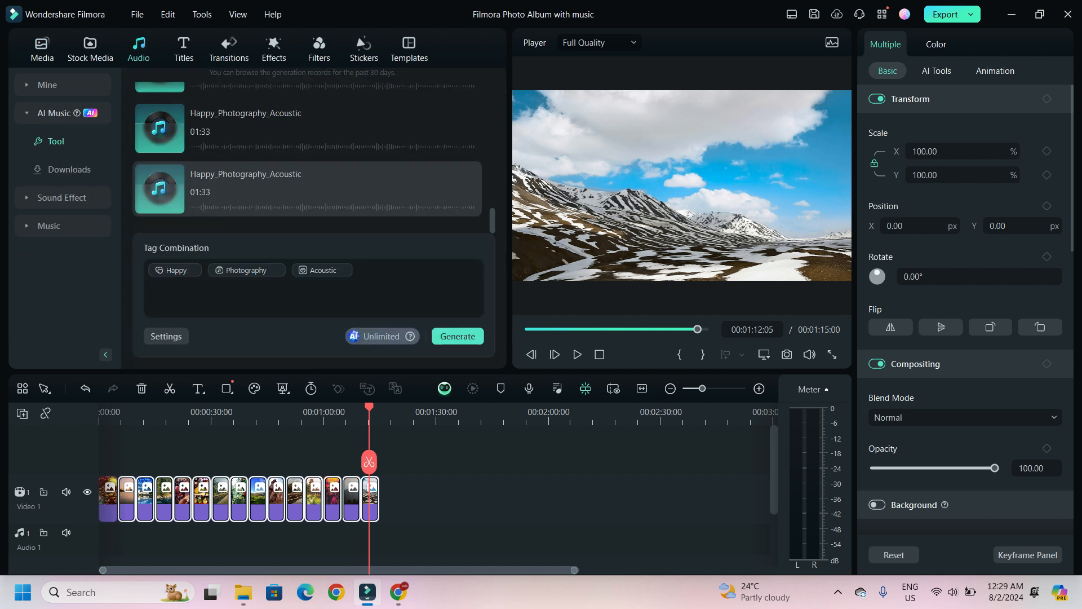
click(62, 197)
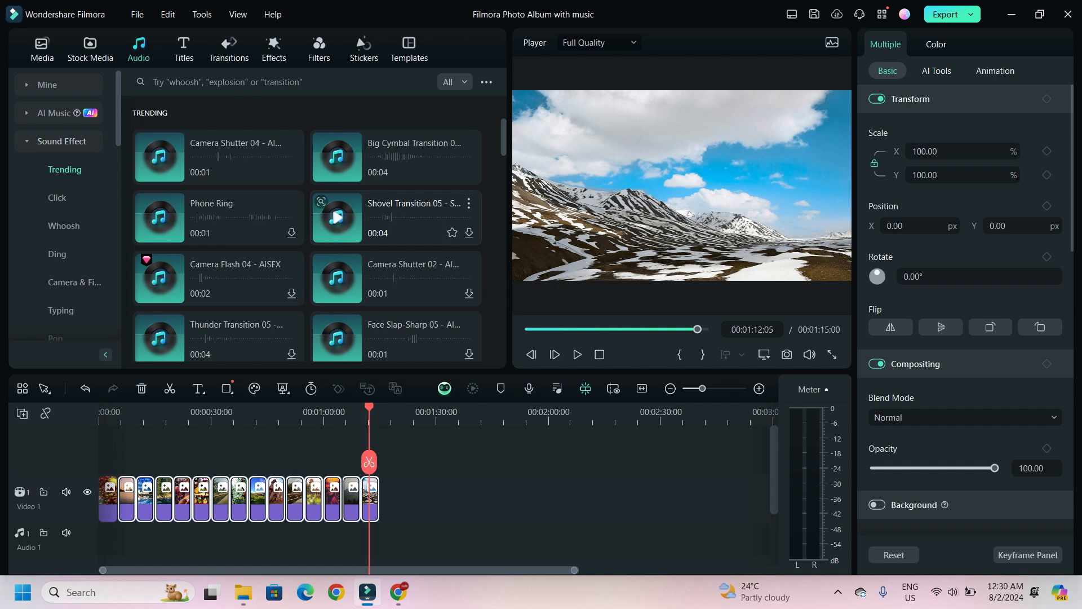
- Switch to the YouTube Studio audio library and filter the music to Attribution not required
key(alt+Tab)
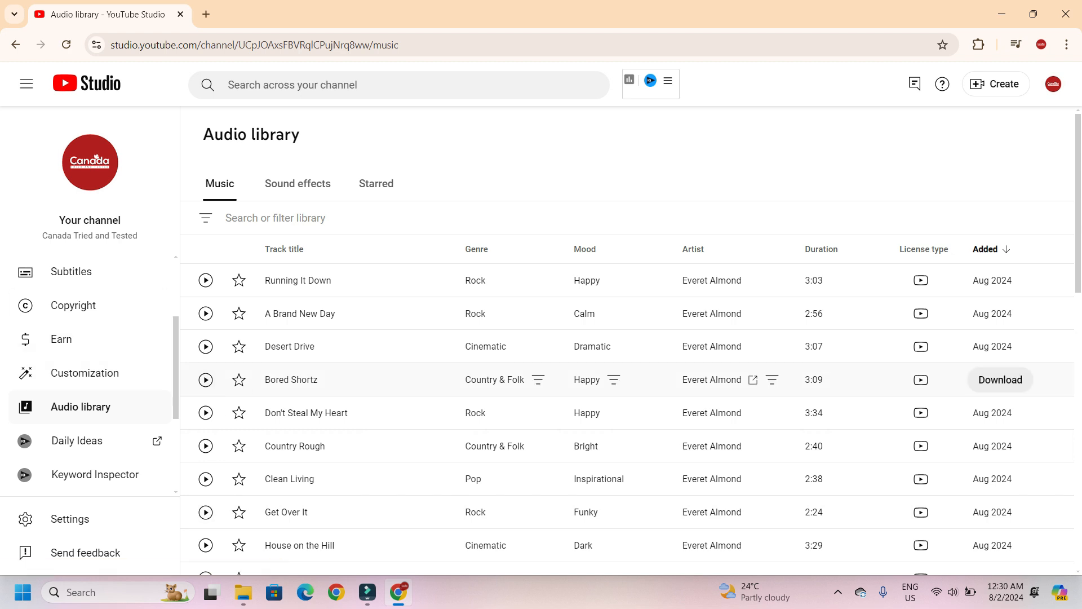
scroll(90, 372, up, 3)
scroll(90, 372, down, 3)
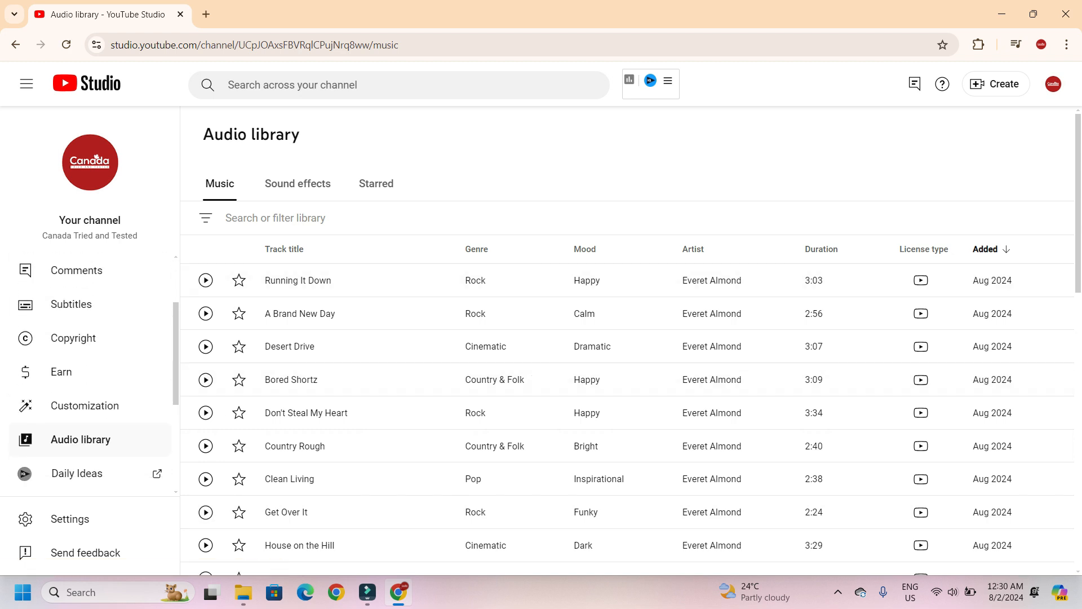
click(275, 218)
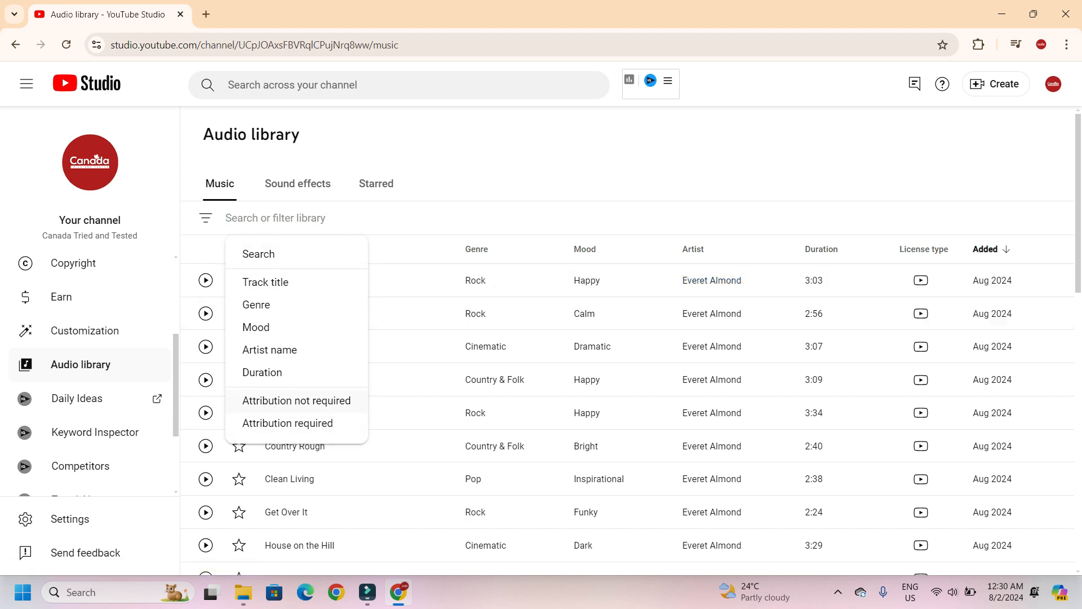
click(296, 401)
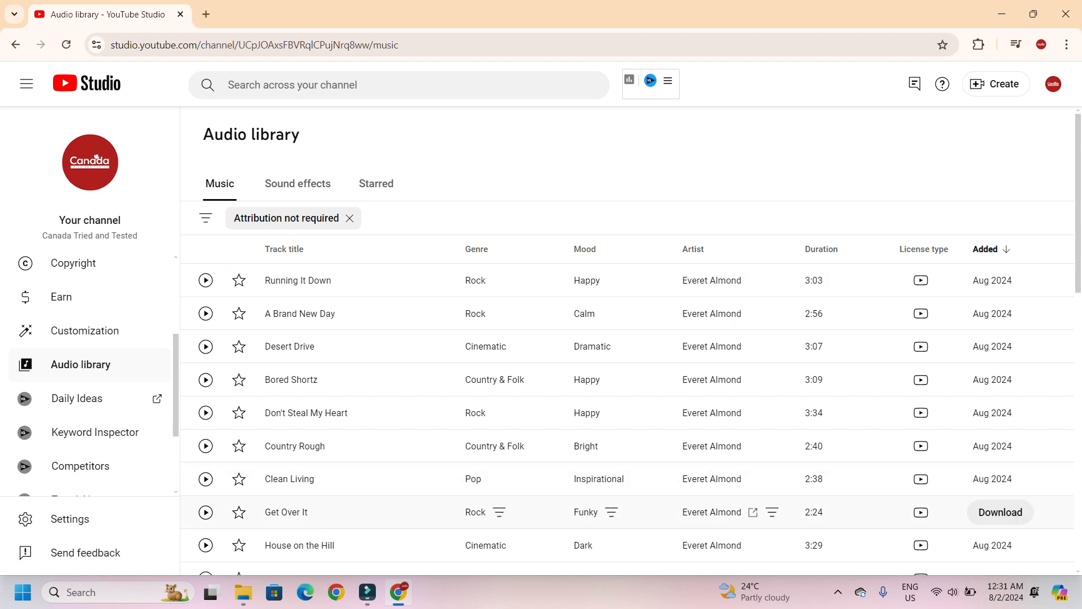
- Return to Filmora and set the AI Music tag combination to Happy, Photography and Acoustic
key(alt+Tab)
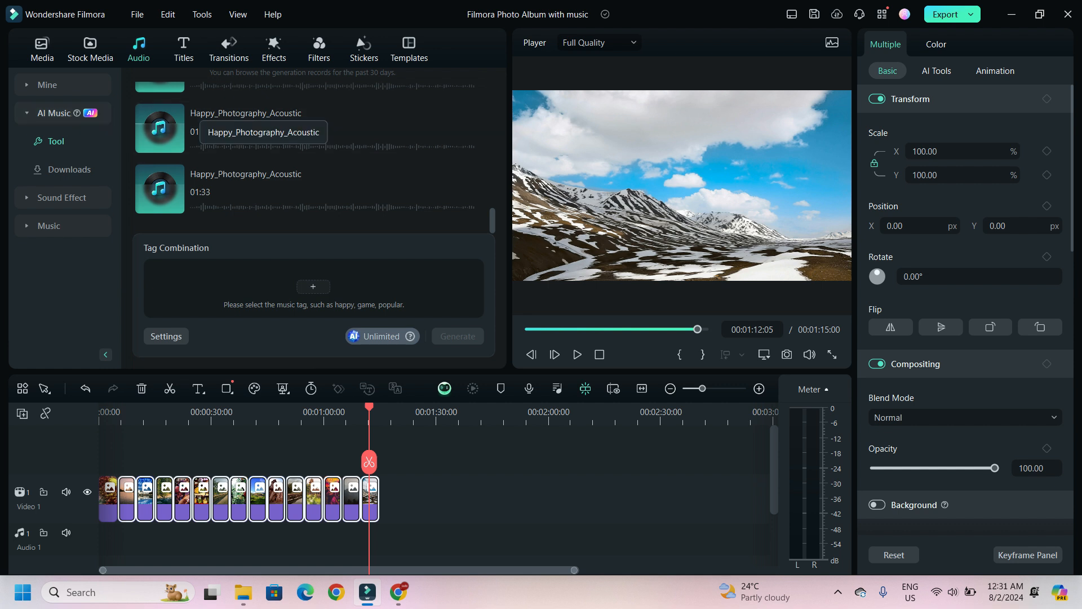
click(313, 286)
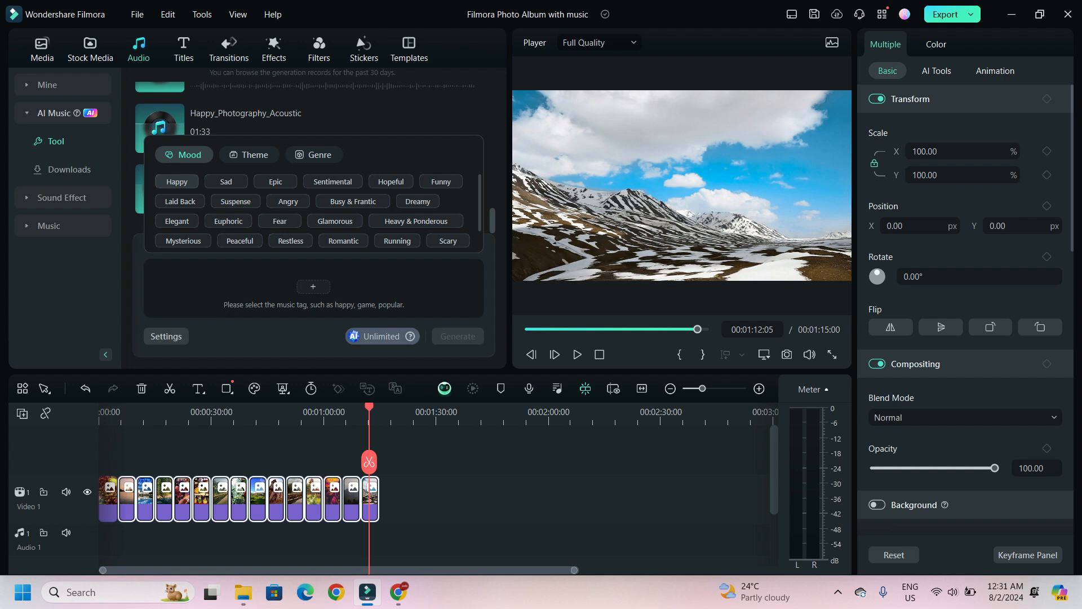
click(176, 181)
click(248, 155)
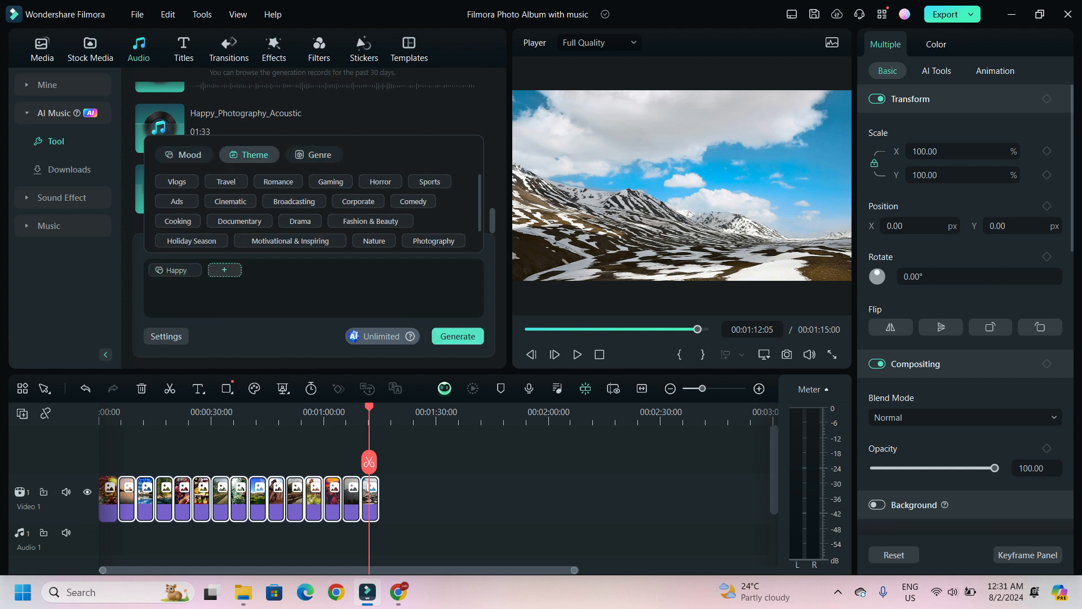
click(433, 241)
click(313, 154)
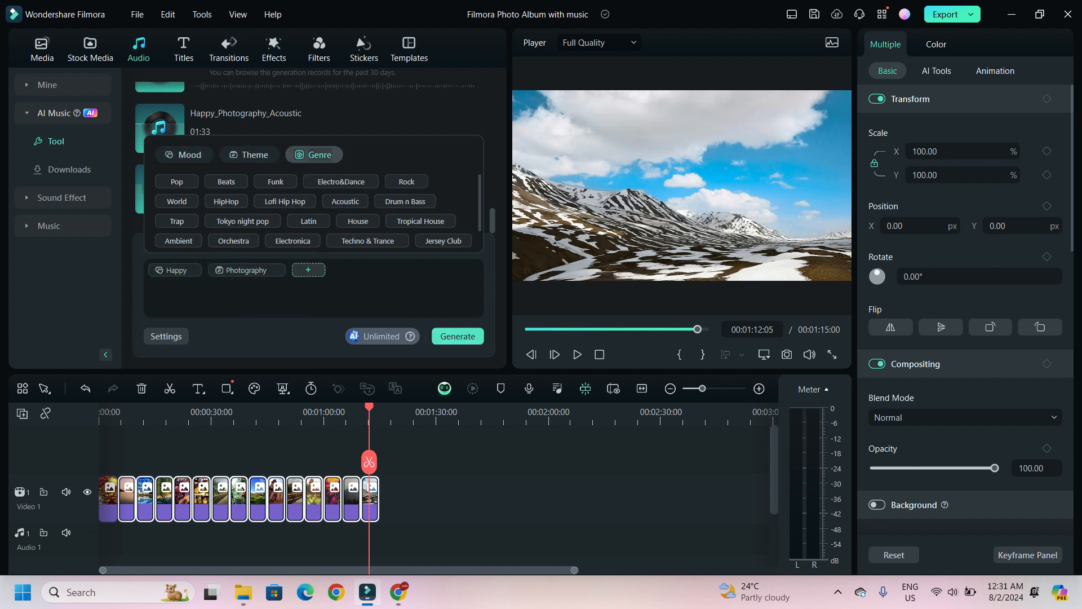
scroll(345, 201, down, 1)
click(345, 182)
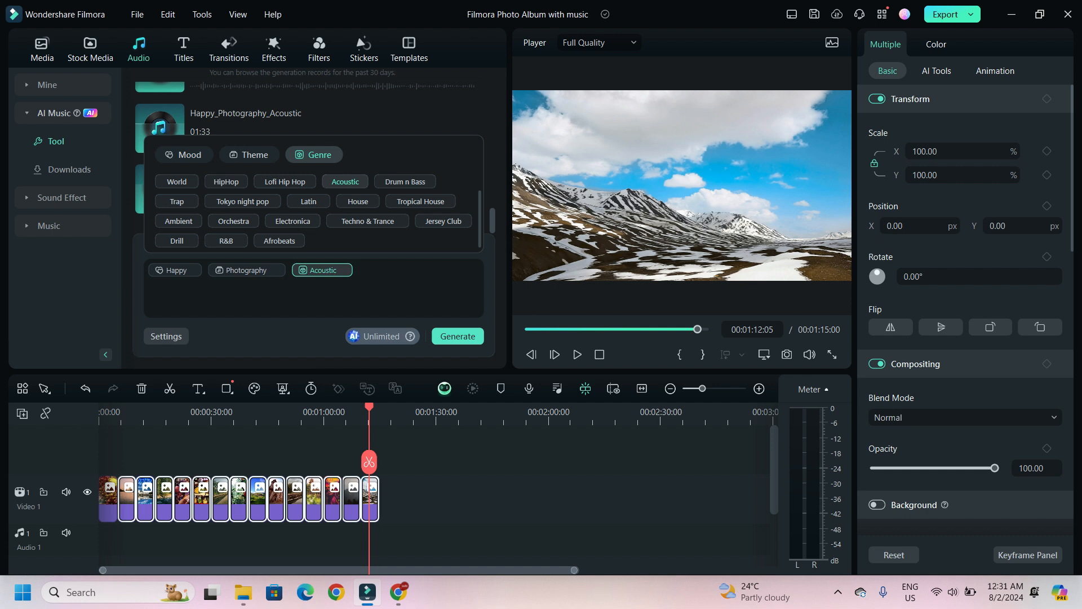
click(369, 120)
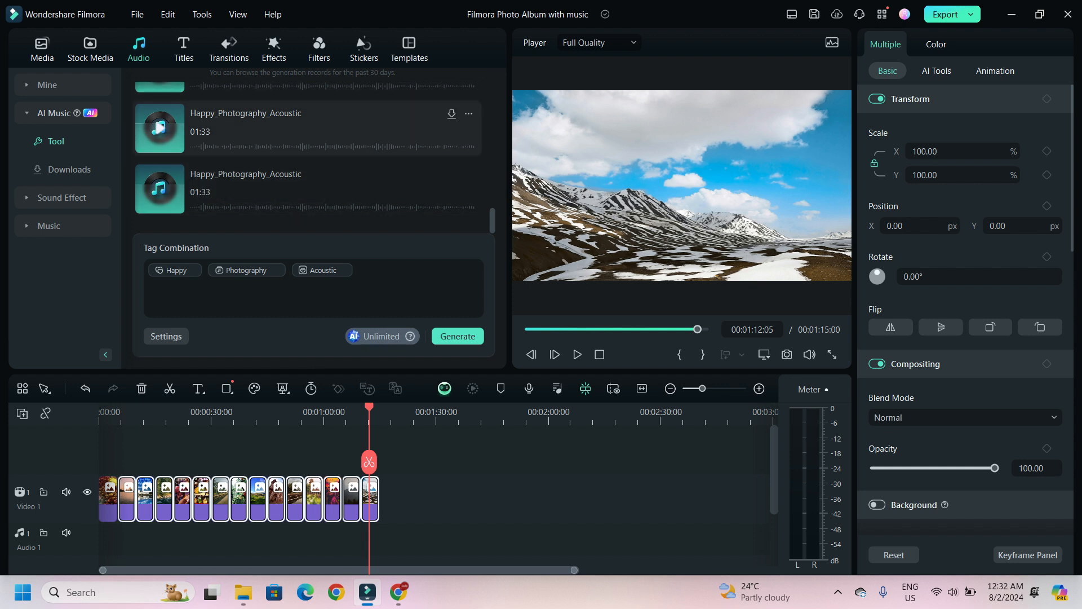
- Preview the two generated Happy_Photography_Acoustic tracks and place the second one on the audio track at the timeline start
click(207, 146)
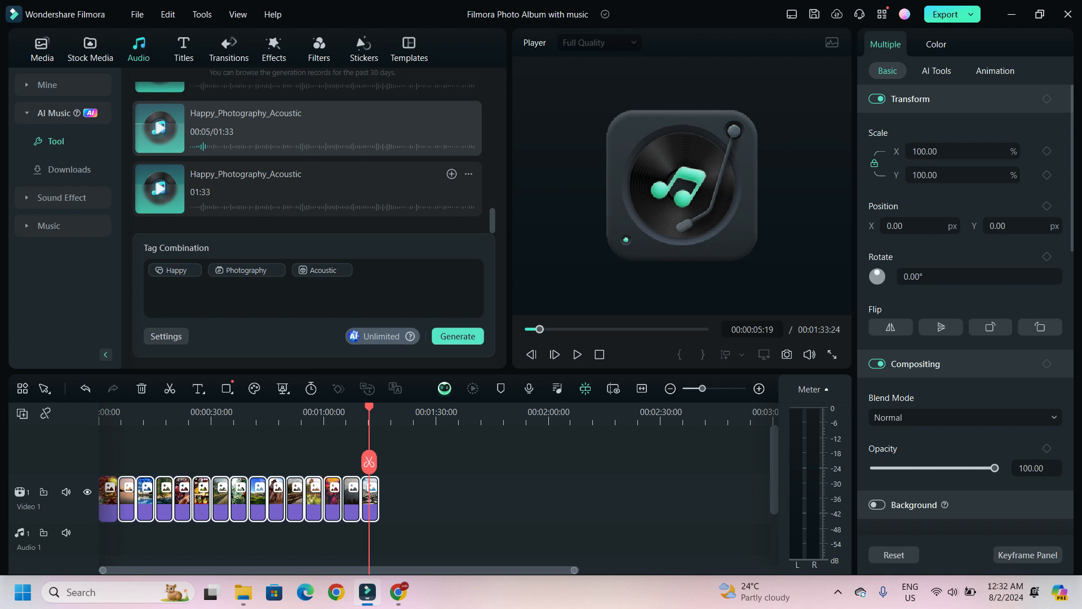
click(204, 207)
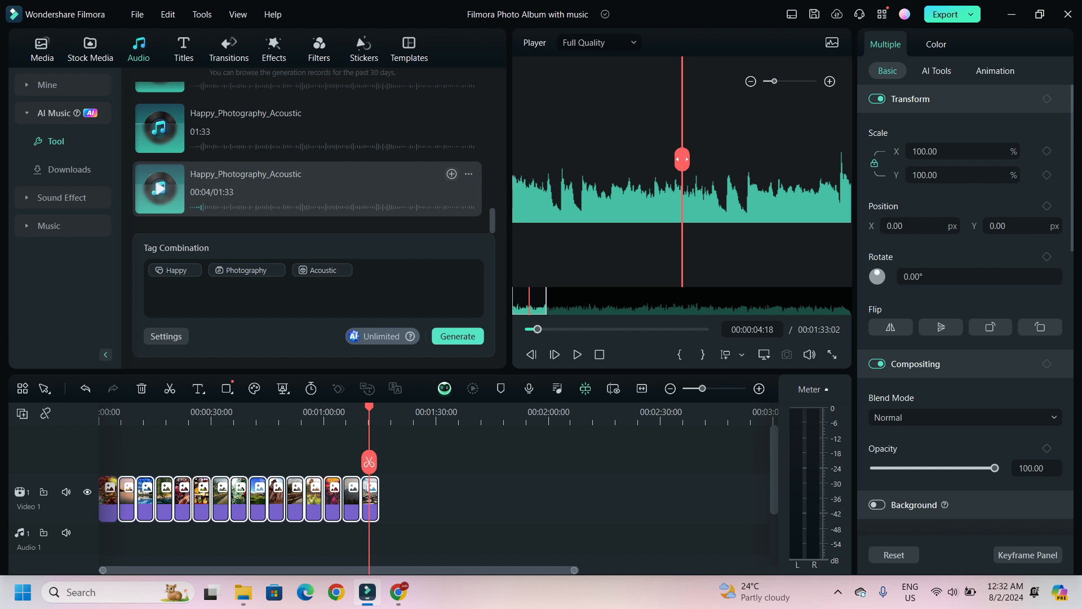
click(451, 174)
drag(599, 544, 313, 532)
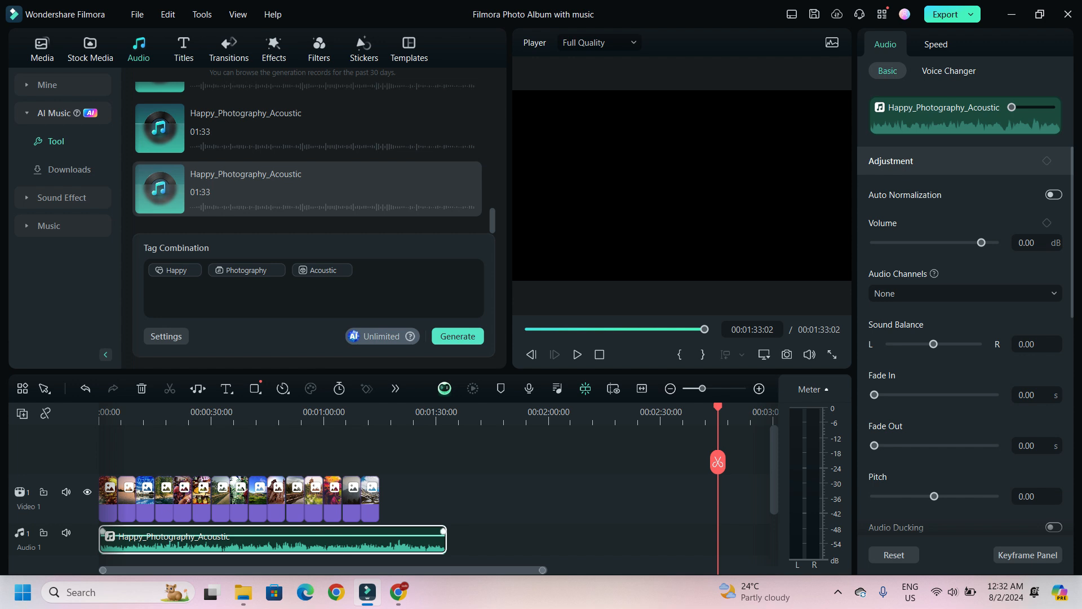
- Run Beat Detection on the music clip in the audio track
right_click(199, 540)
mouse_move(248, 361)
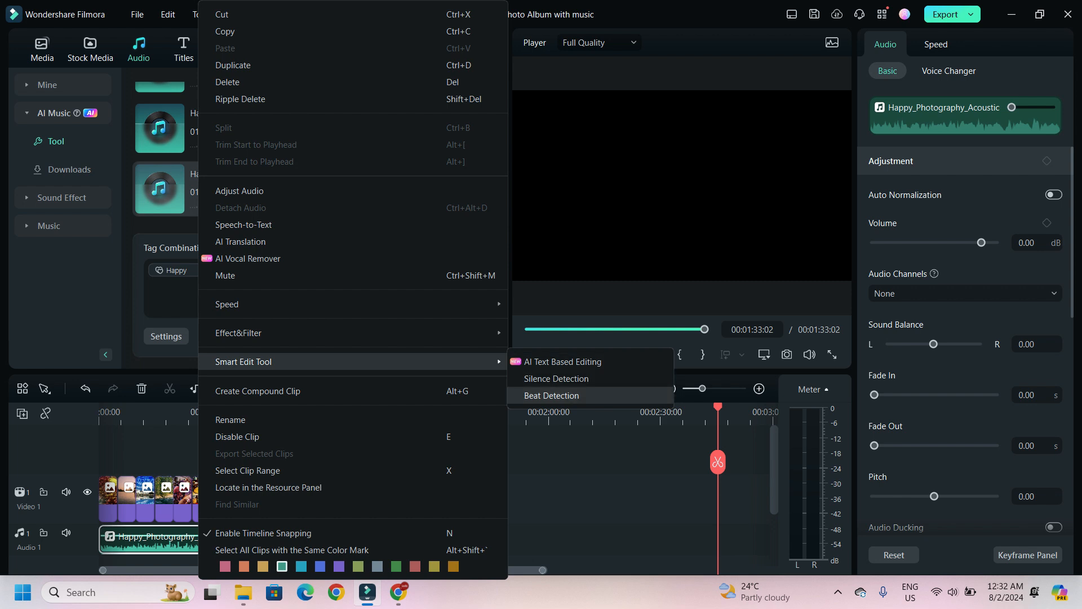
click(551, 395)
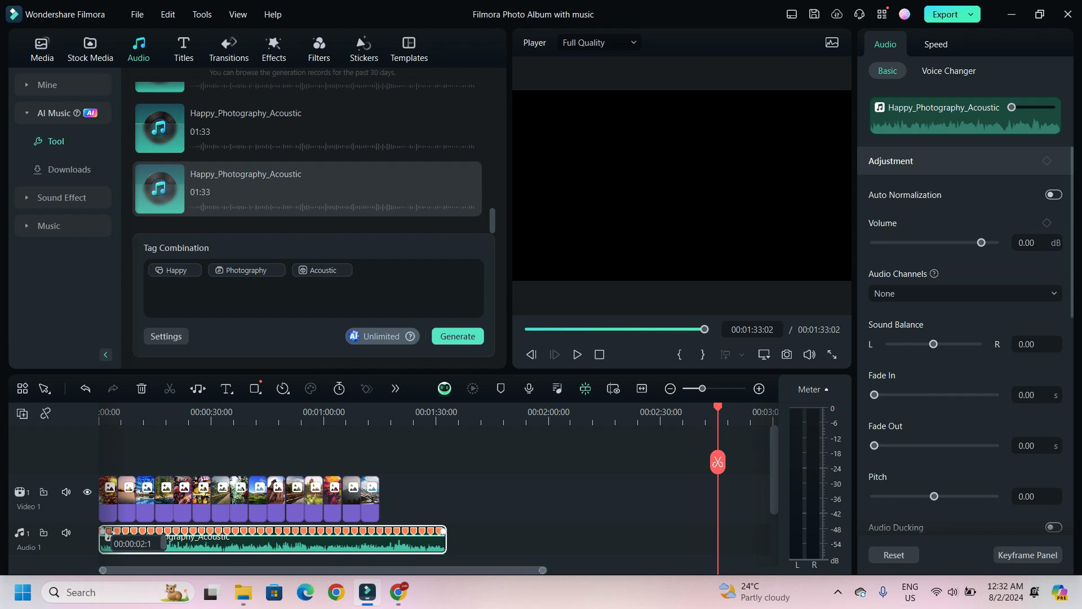
scroll(151, 532, up, 3)
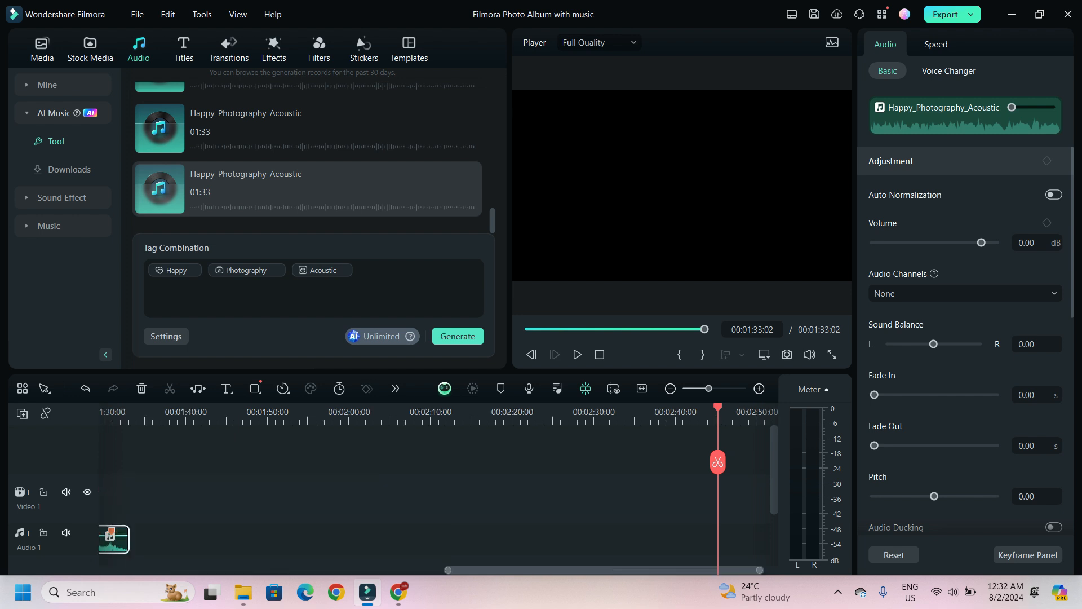
drag(563, 570, 218, 570)
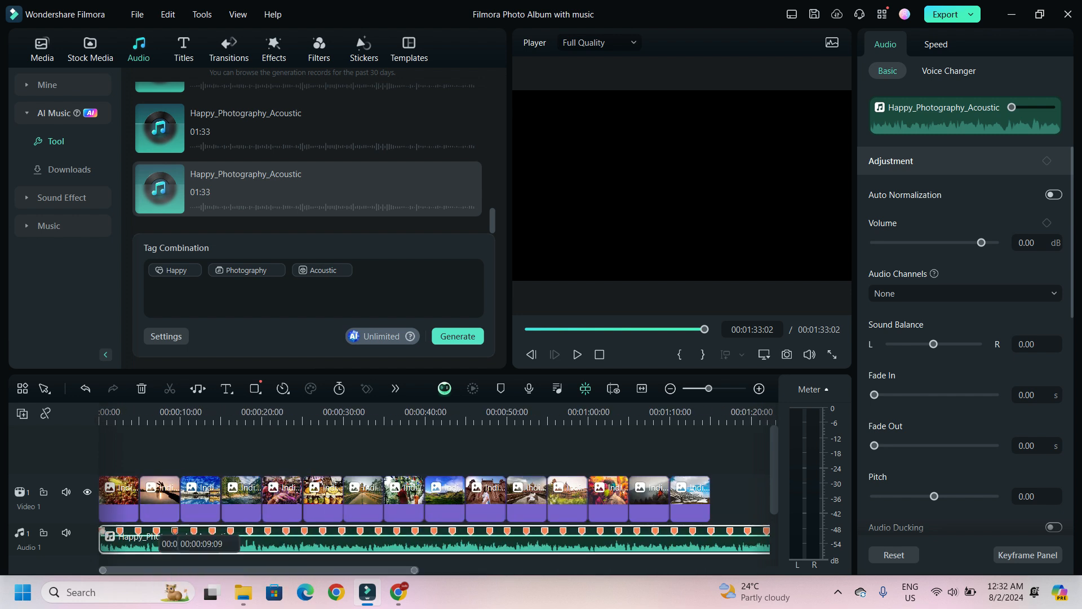
- Trim the photo clips so each one ends on a detected beat marker of the music
scroll(101, 530, down, 3)
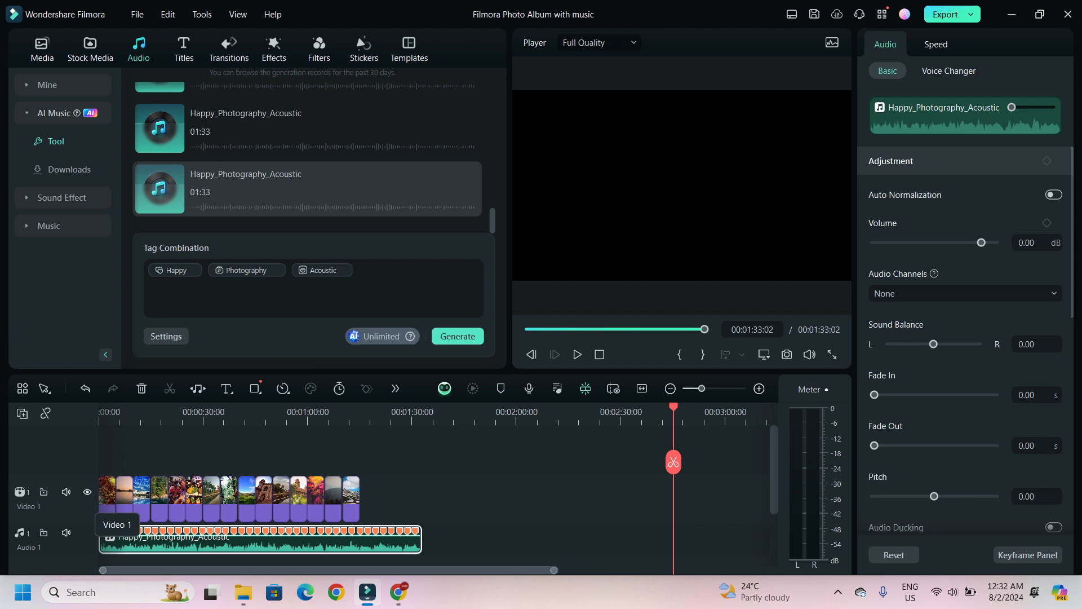
scroll(102, 530, up, 4)
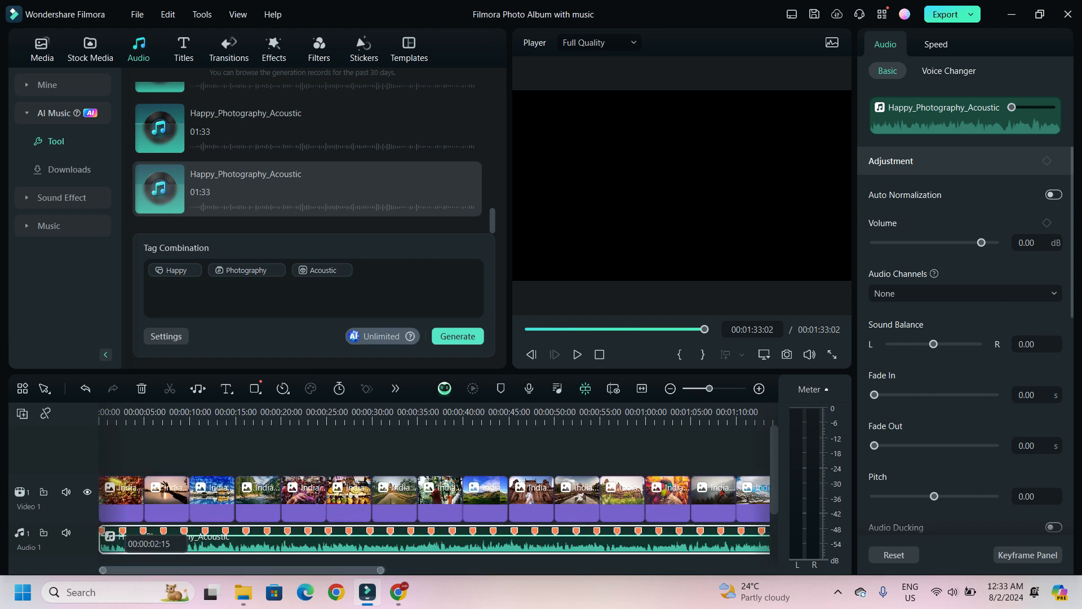
click(129, 494)
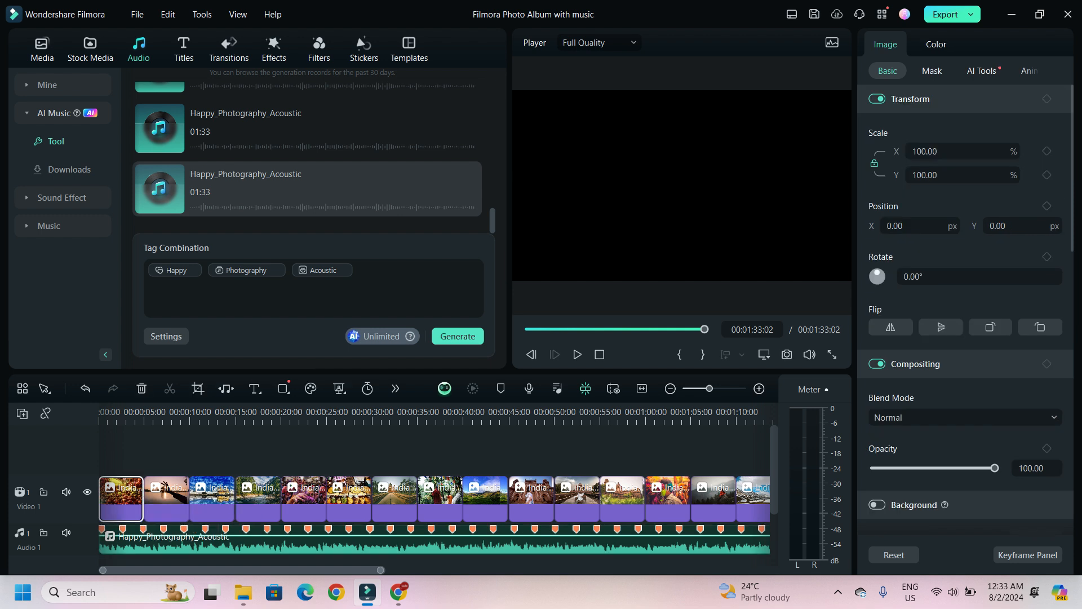
click(165, 490)
drag(212, 492, 267, 492)
drag(396, 498, 551, 496)
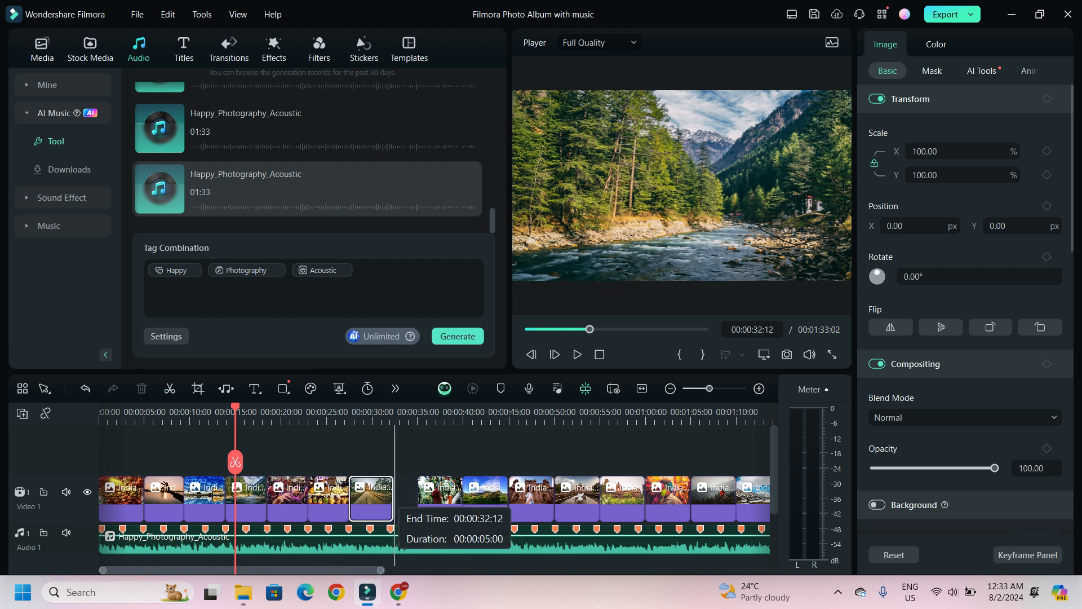
click(531, 496)
click(575, 496)
drag(618, 497, 574, 497)
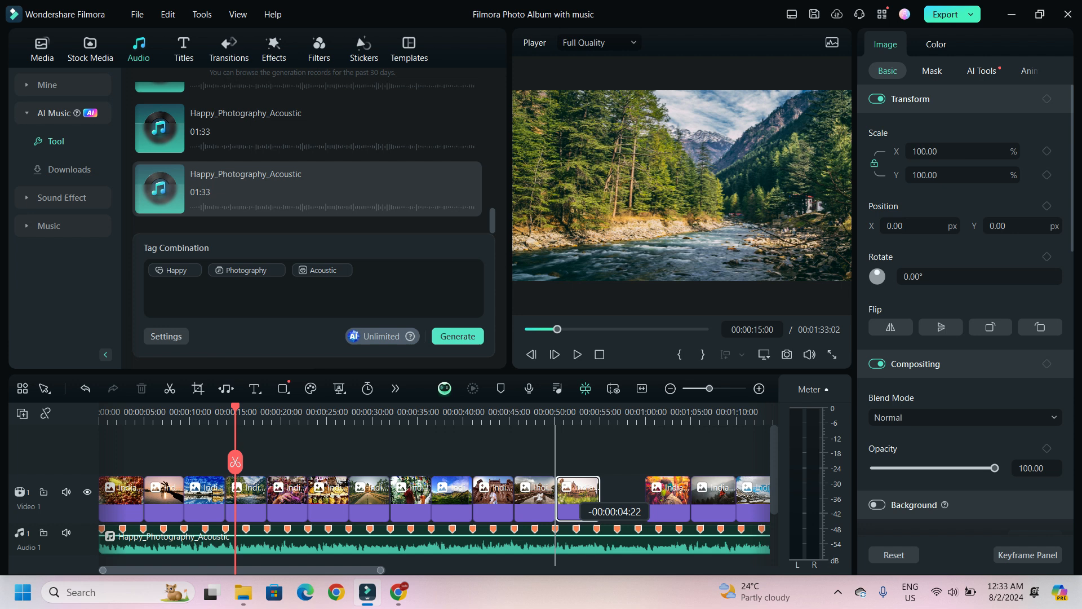
drag(599, 497, 596, 497)
mouse_move(668, 497)
mouse_down()
mouse_move(620, 496)
mouse_move(638, 497)
mouse_up()
mouse_move(705, 498)
mouse_down()
mouse_move(652, 498)
mouse_move(679, 497)
mouse_up()
mouse_move(746, 499)
mouse_down()
mouse_move(689, 499)
mouse_move(720, 497)
mouse_up()
- Split the music clip at 00:01:08:06, the end of the last photo, and delete the trailing audio
click(699, 415)
click(671, 414)
drag(671, 415, 350, 414)
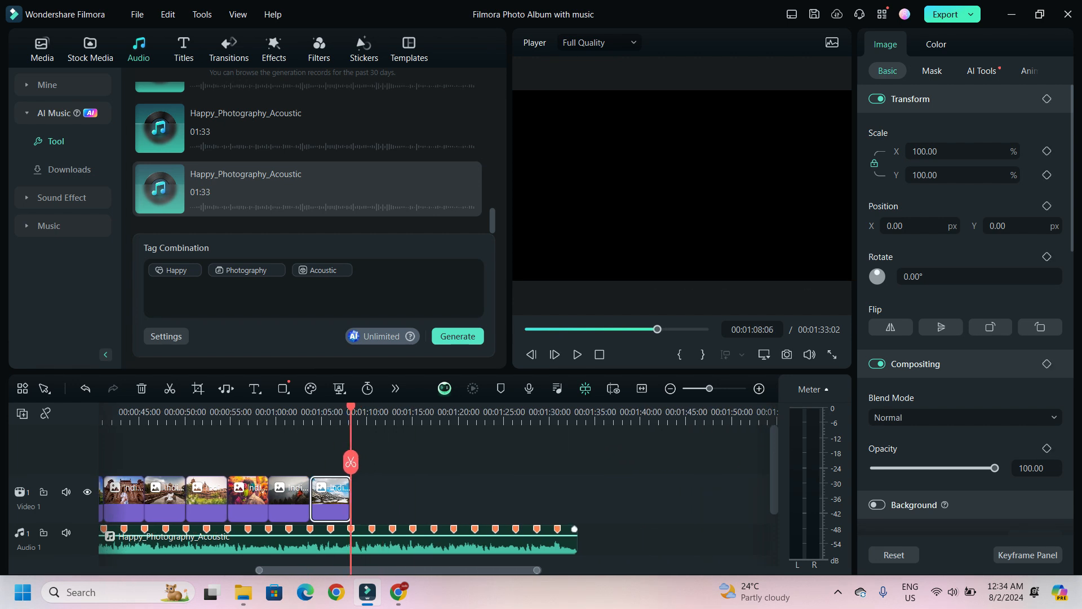
click(350, 463)
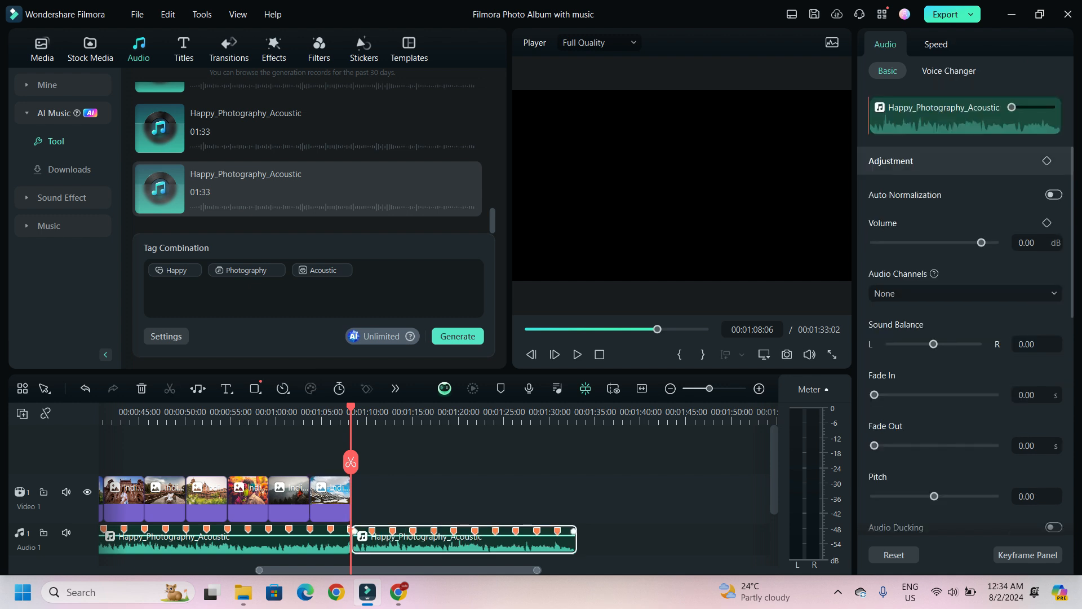
key(Delete)
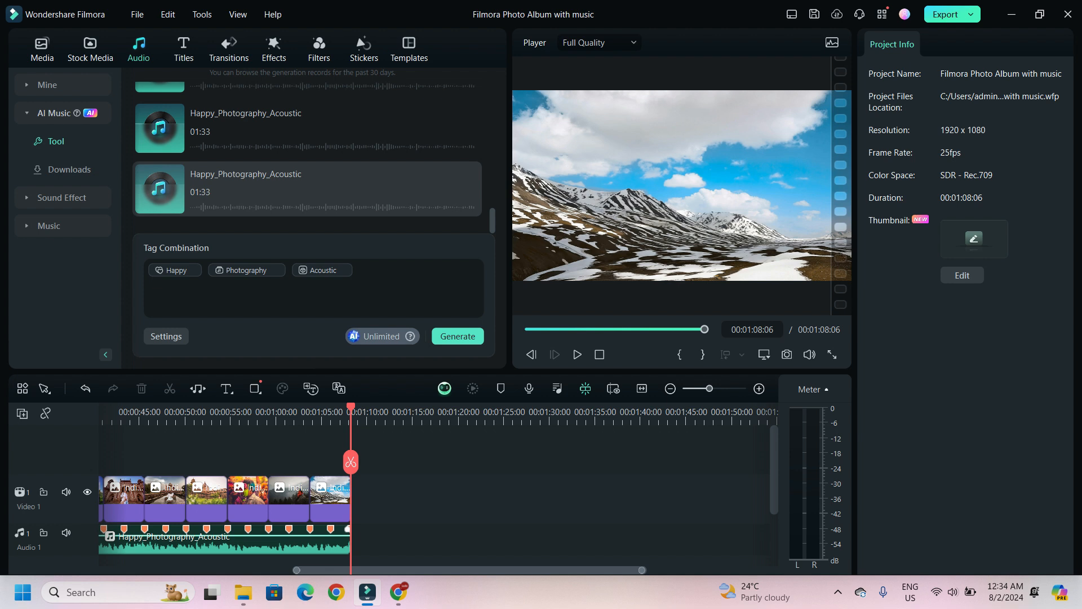
- Set the music clip's fade-out to about 3.59 s
click(304, 545)
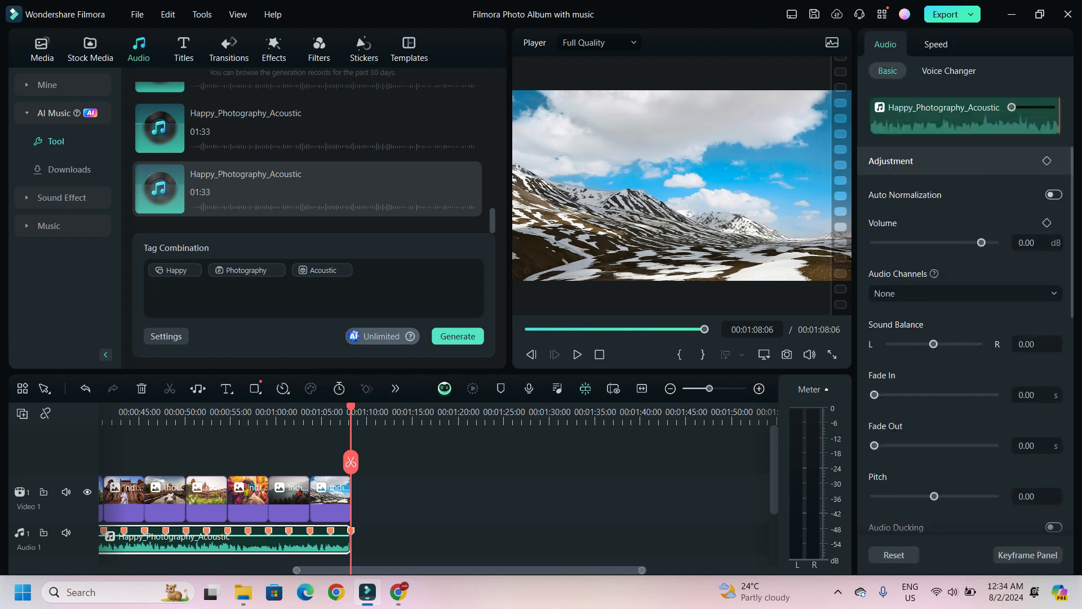
drag(874, 445, 879, 446)
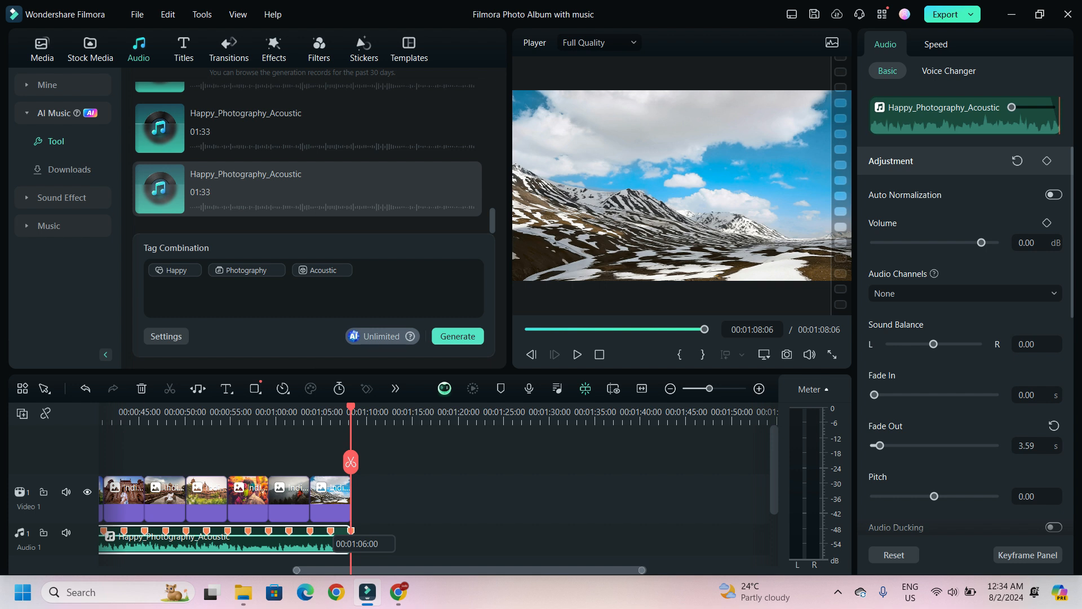
- Apply the Teal Orange filter on a new track above the opening photos
scroll(338, 507, down, 4)
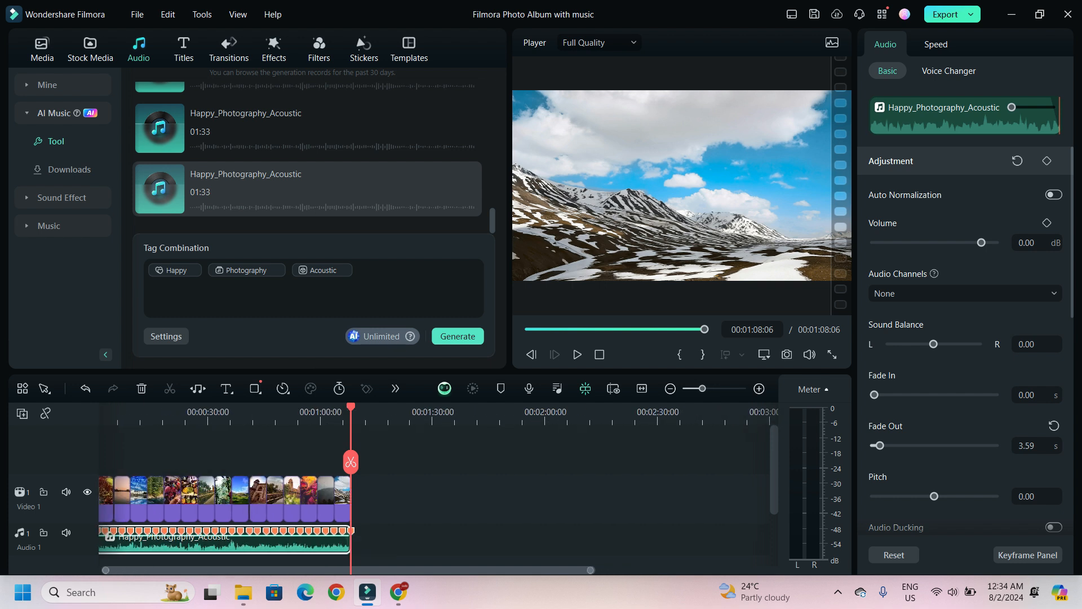
key(Home)
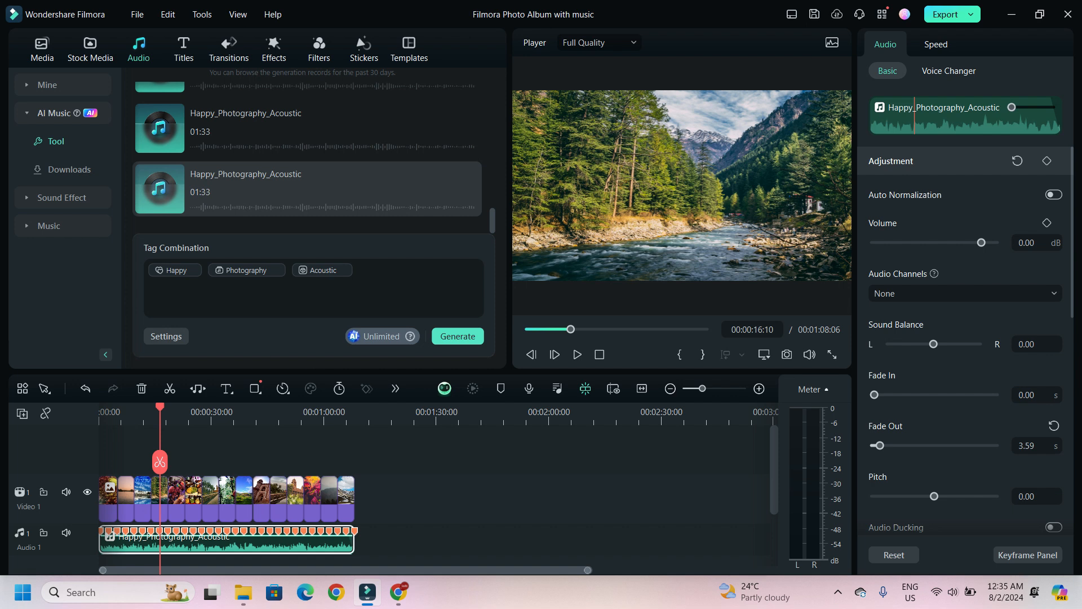
scroll(434, 490, up, 3)
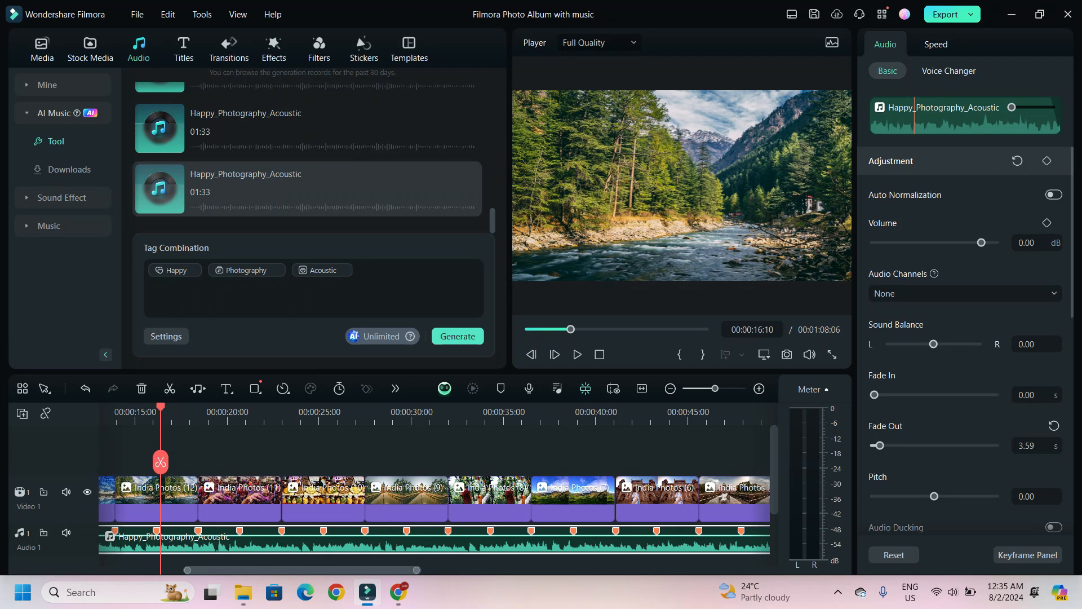
scroll(434, 490, down, 3)
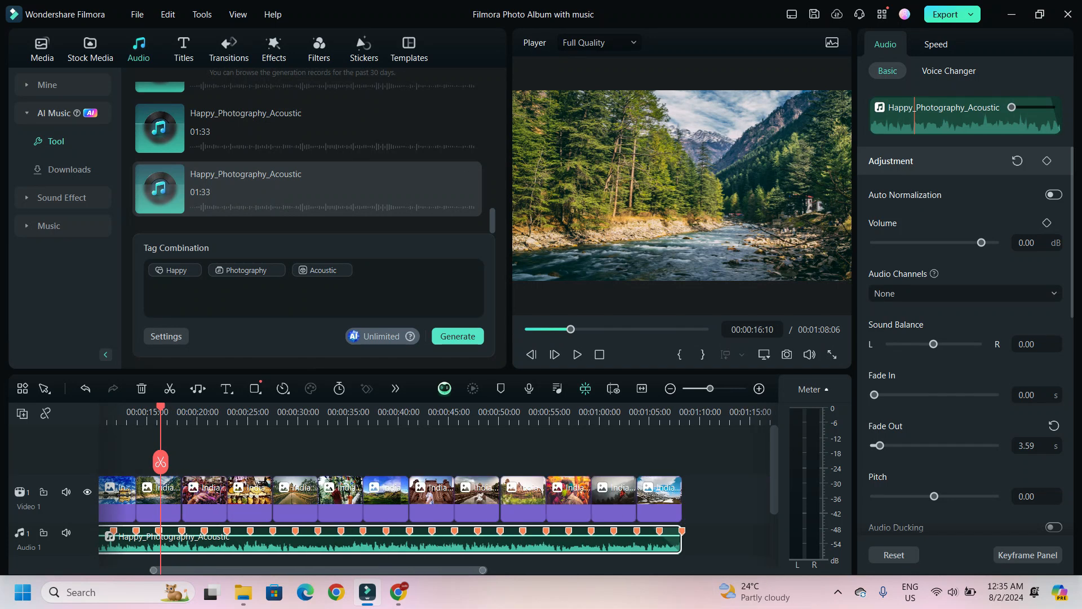
click(319, 49)
scroll(270, 491, left, 3)
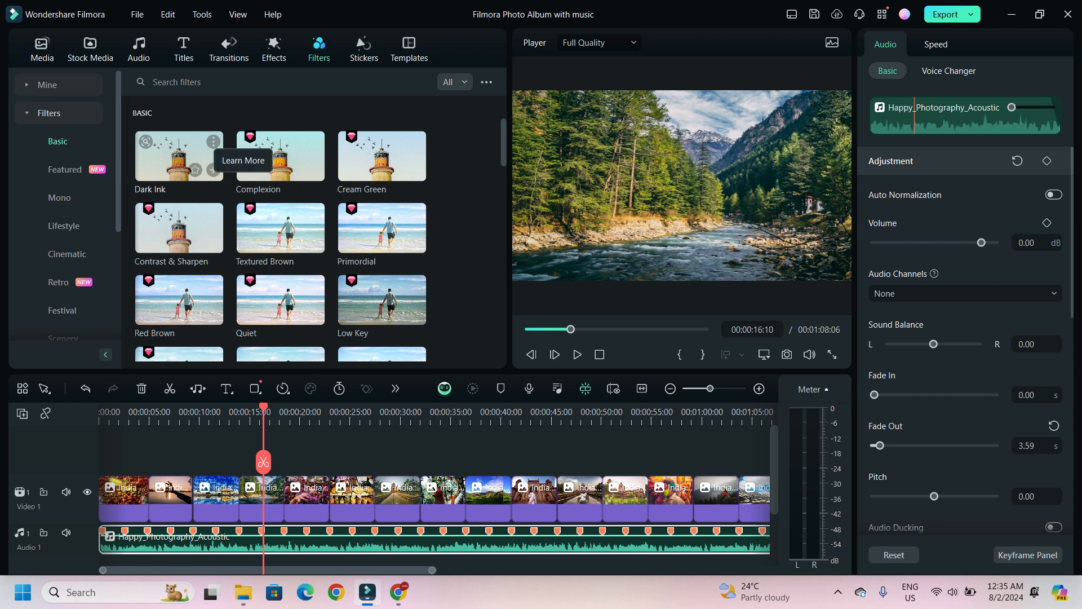
scroll(350, 141, down, 2)
scroll(320, 231, down, 1)
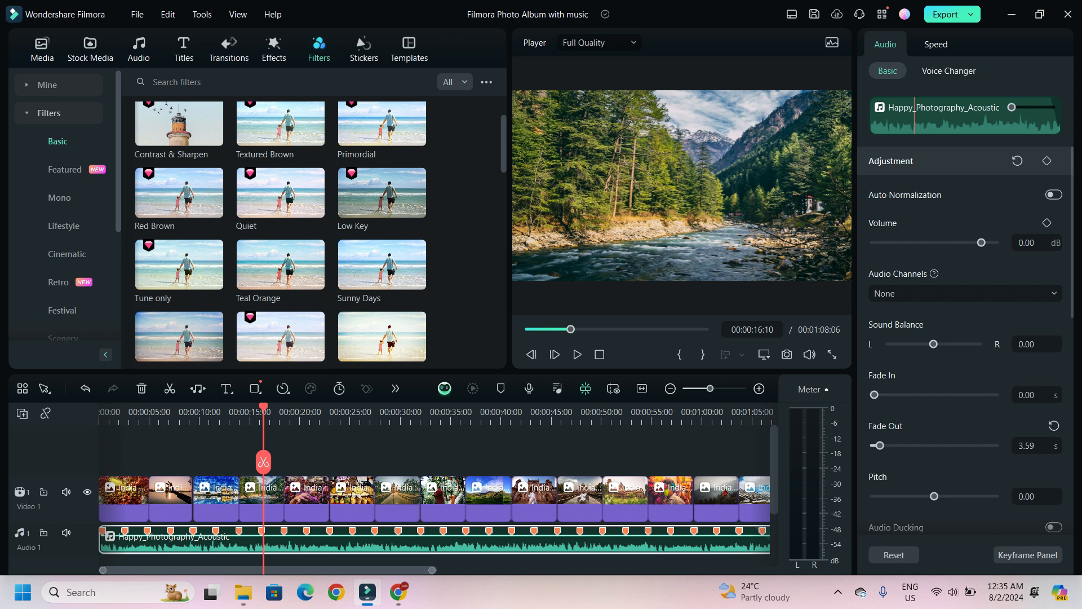
drag(280, 265, 216, 486)
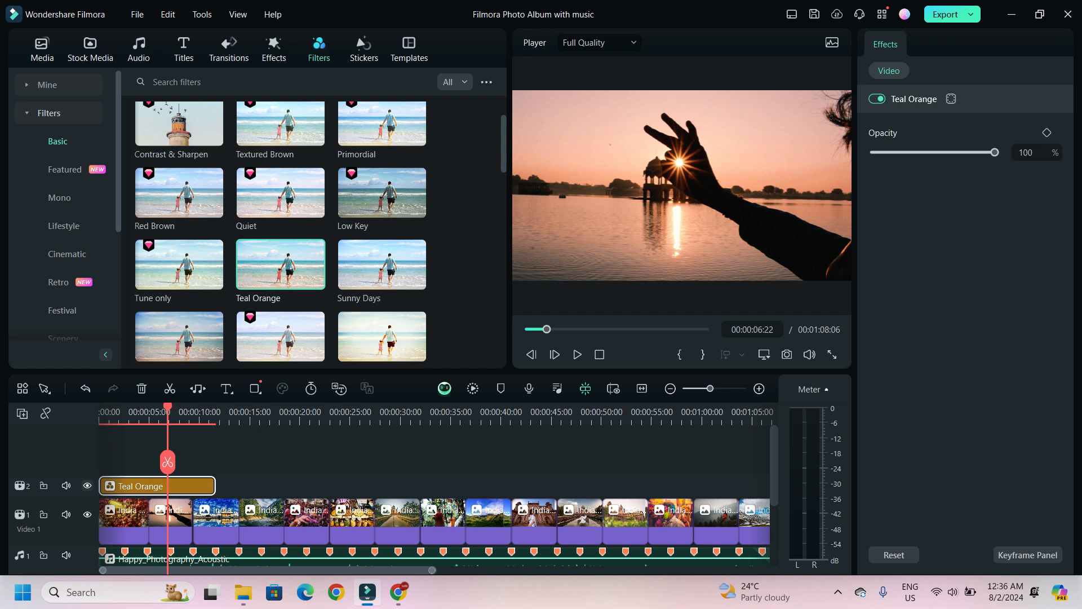
click(87, 486)
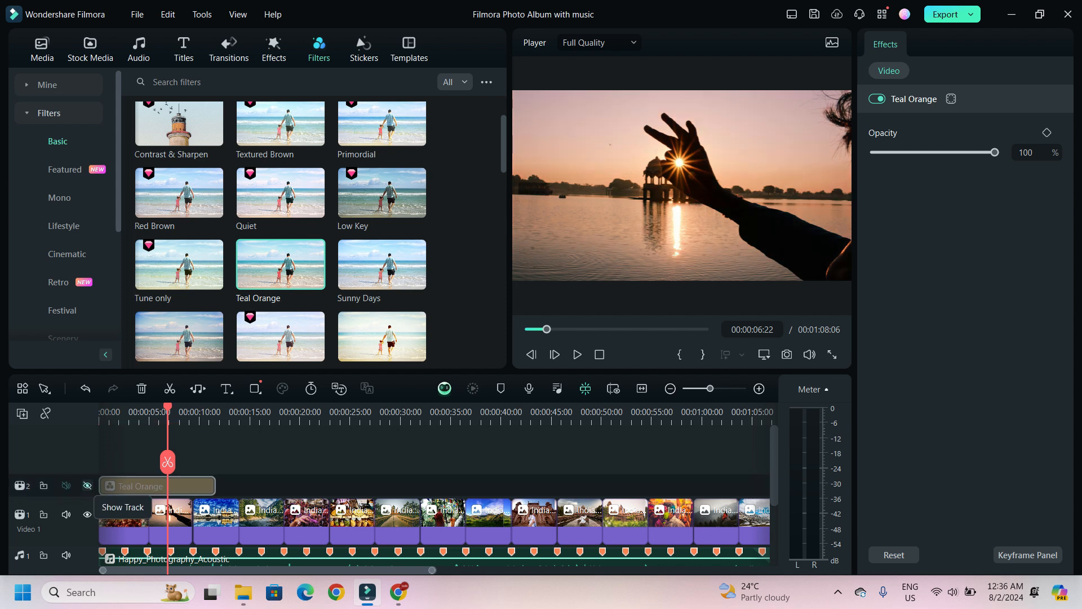
click(86, 486)
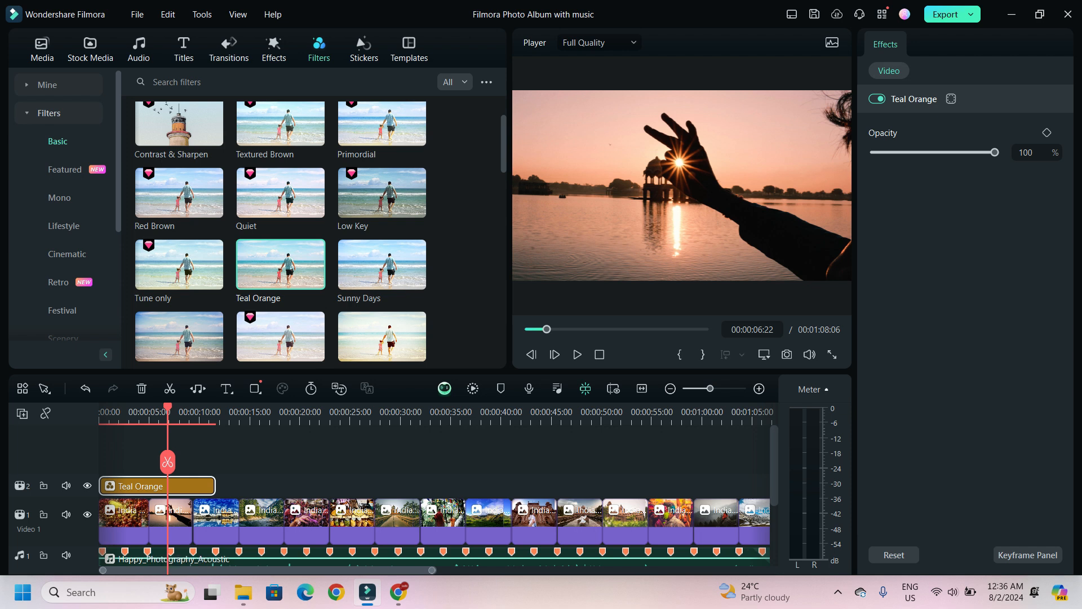
- Add a Dissolve transition between the first two photos and preview it
click(274, 49)
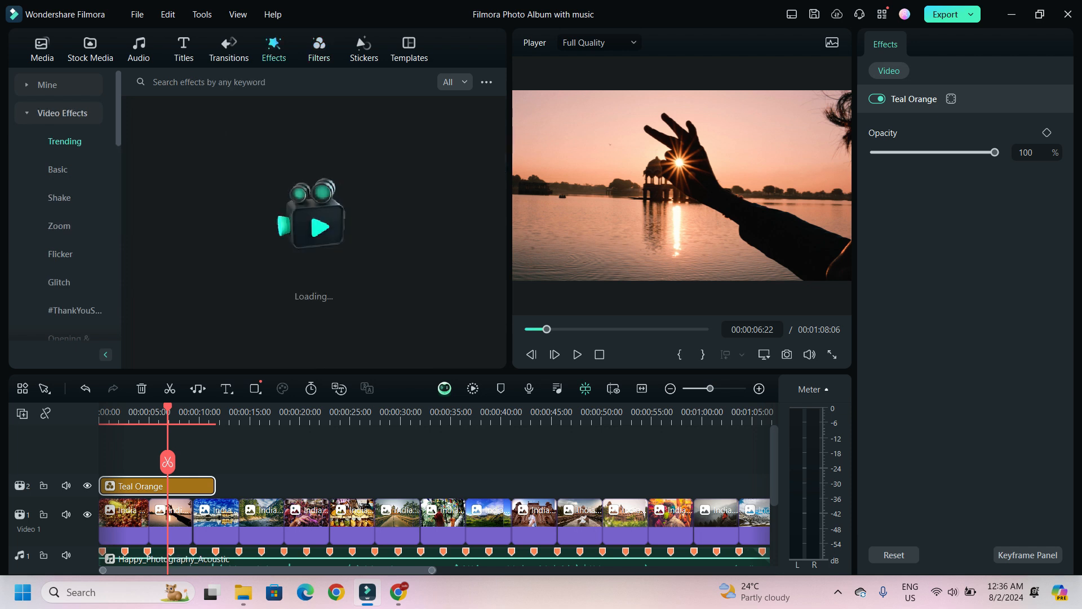
scroll(280, 260, down, 5)
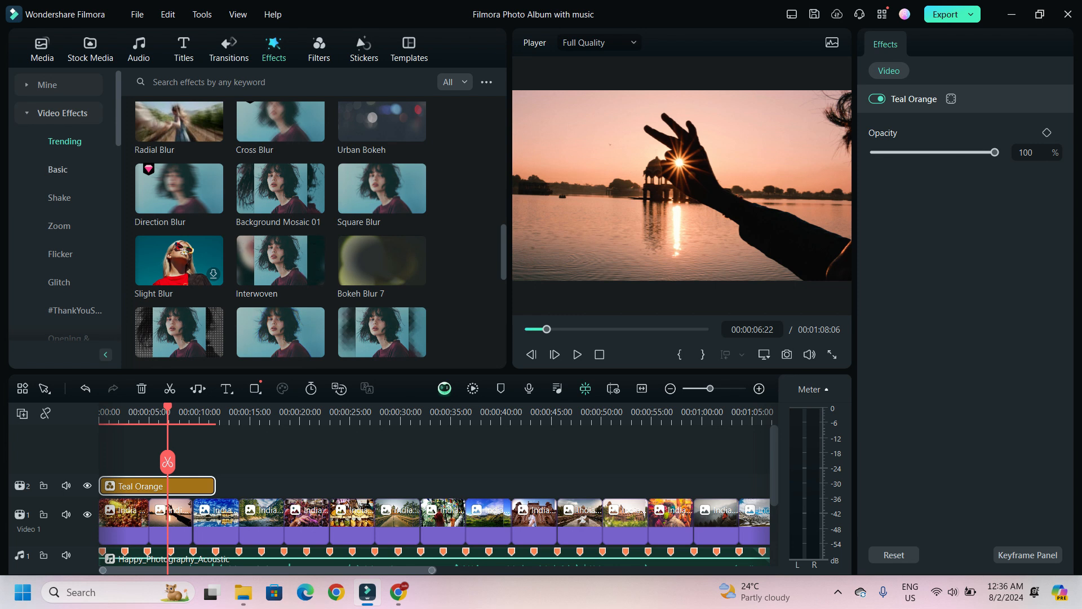
click(229, 49)
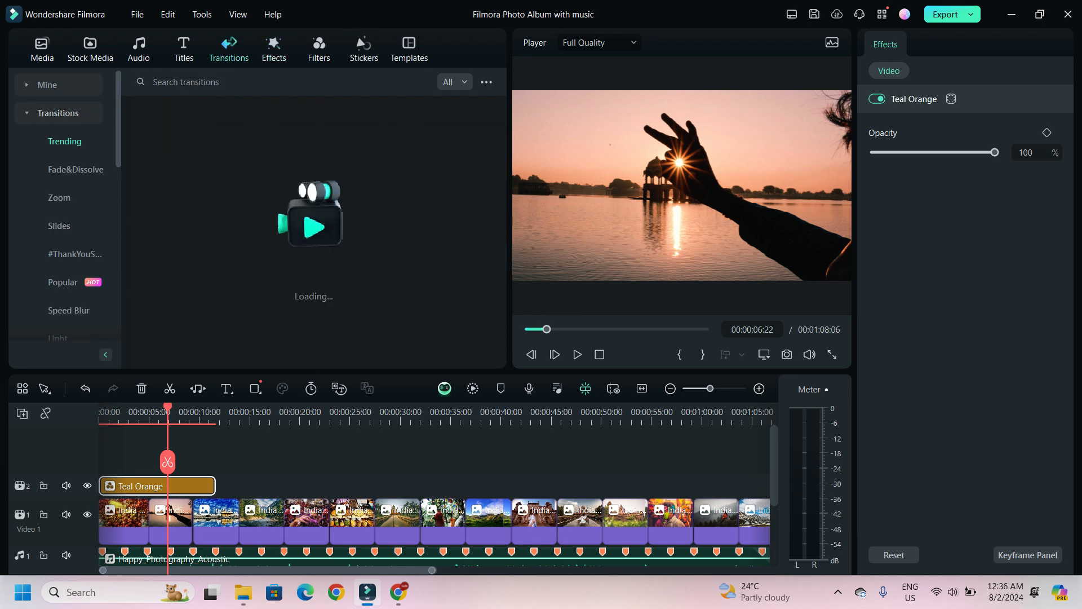
click(178, 156)
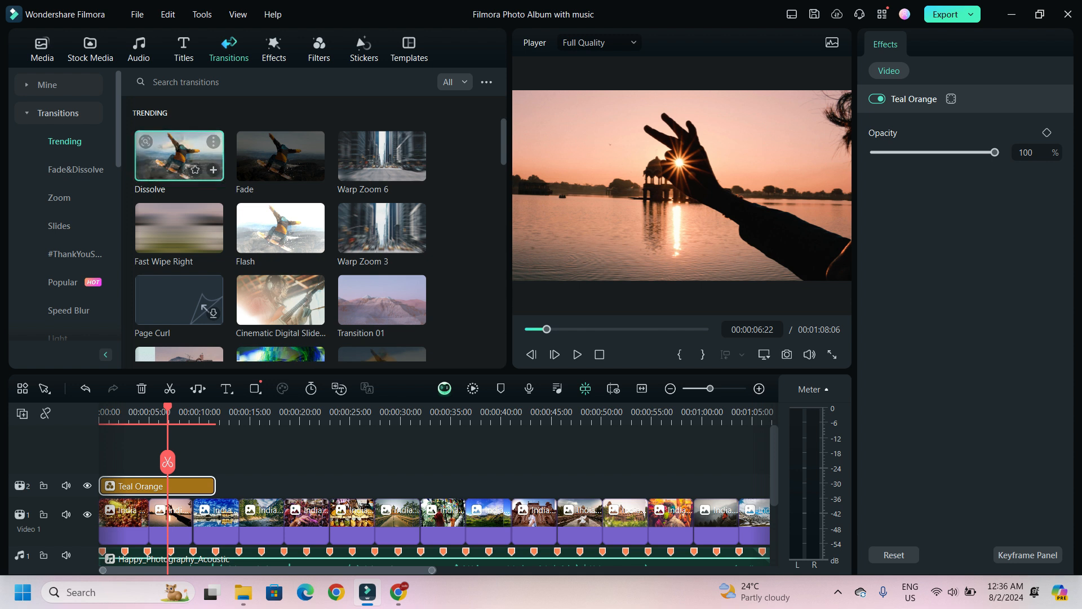
drag(178, 157, 148, 521)
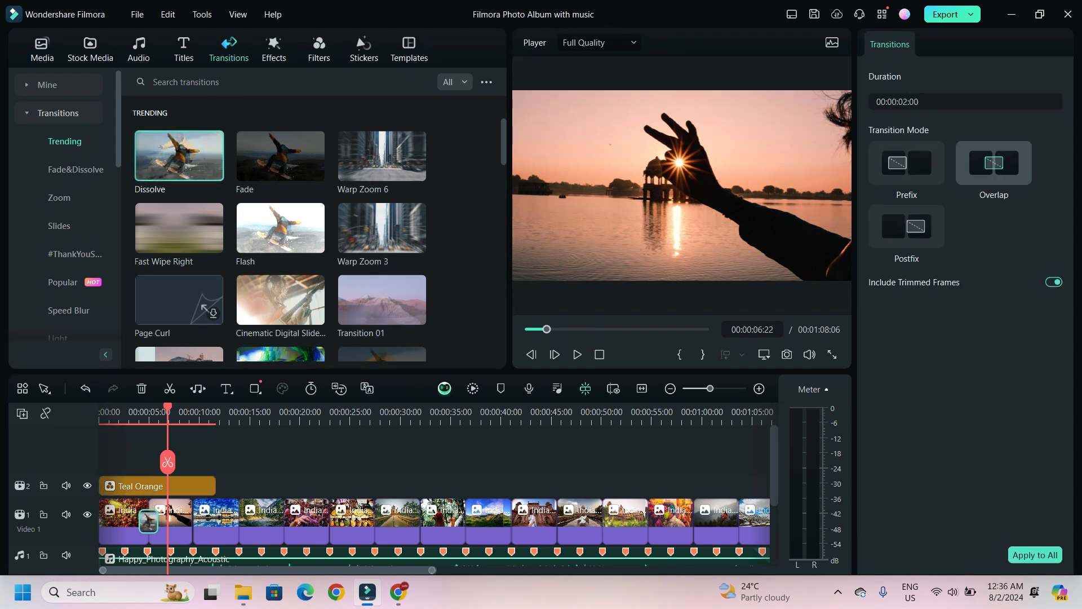
click(136, 418)
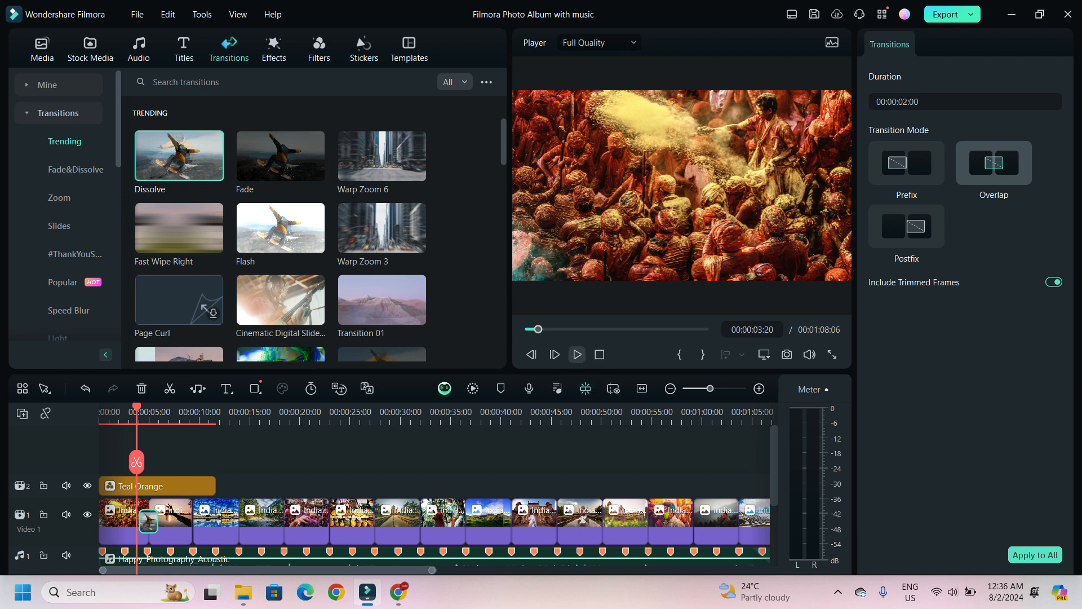
click(577, 354)
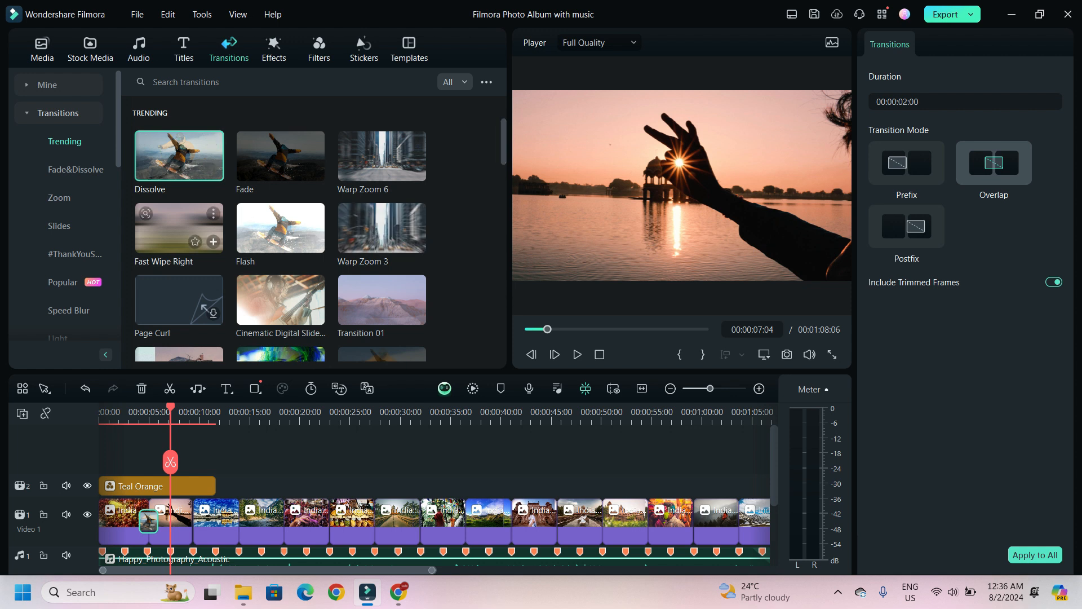
- Delete the Teal Orange filter clip from the timeline
scroll(382, 228, down, 10)
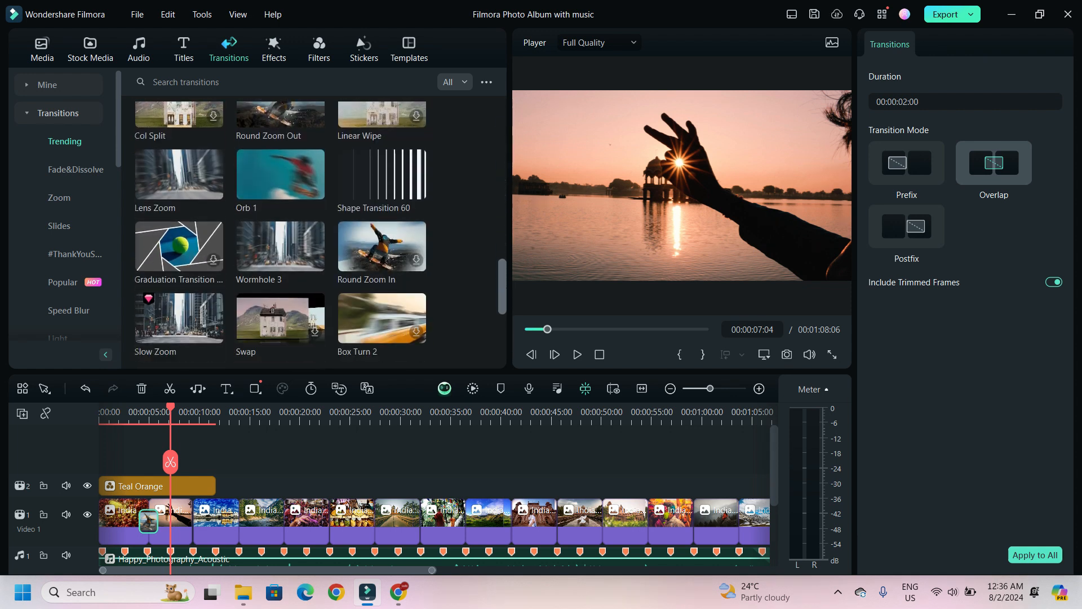
scroll(179, 160, down, 3)
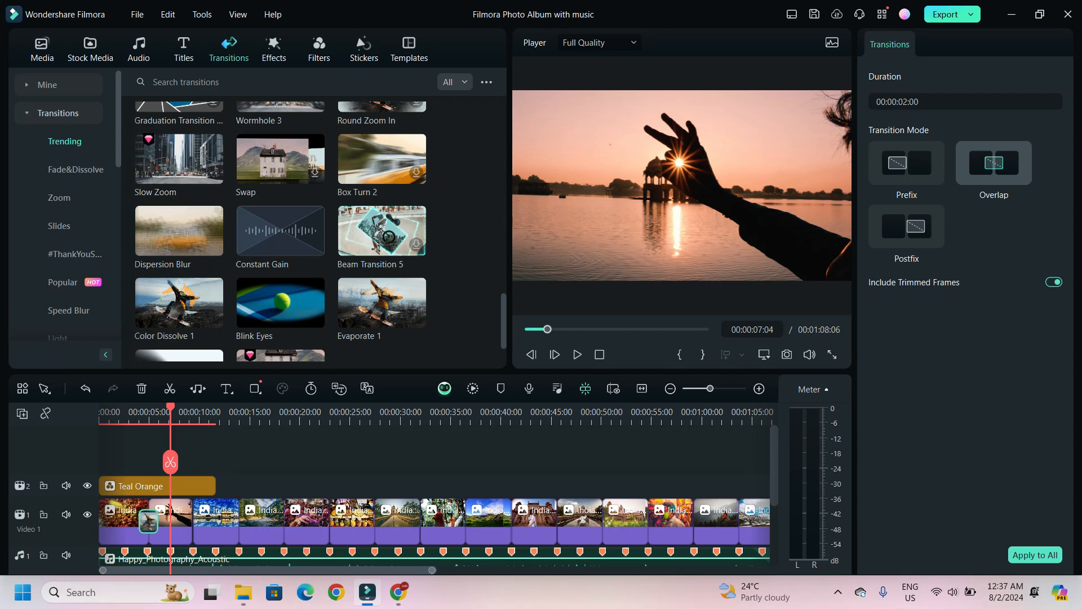
click(157, 486)
key(Delete)
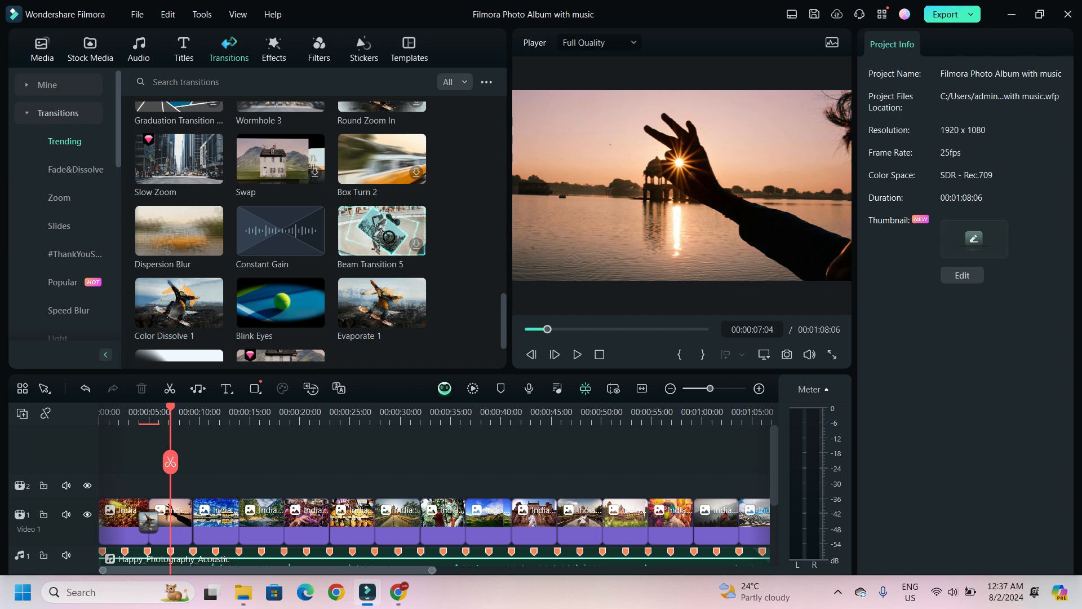
- Export the project locally as an MP4 video at 1920x1080 resolution
scroll(161, 496, down, 4)
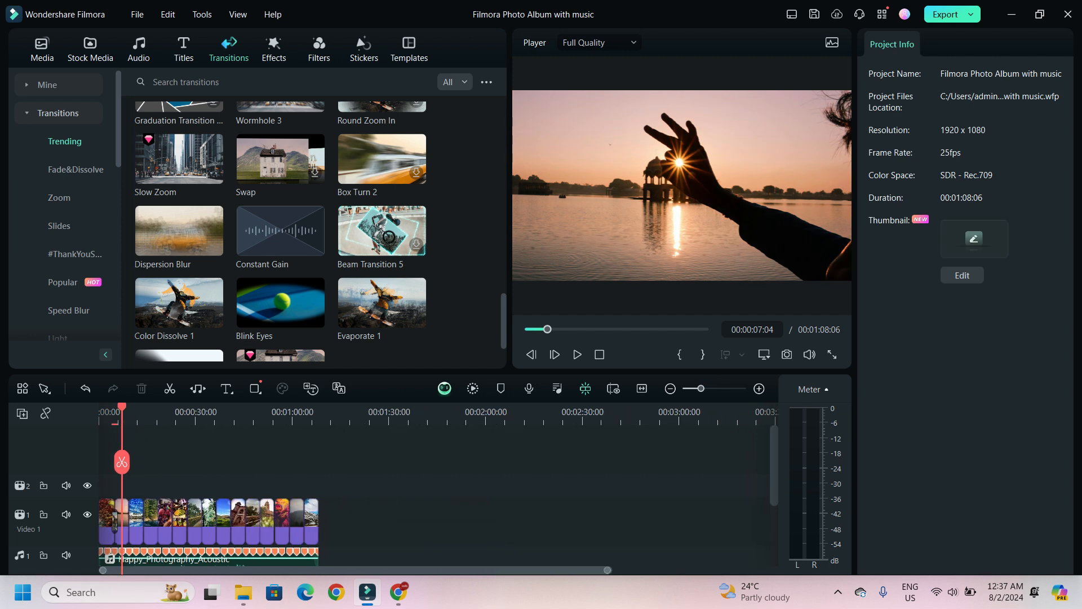
click(970, 15)
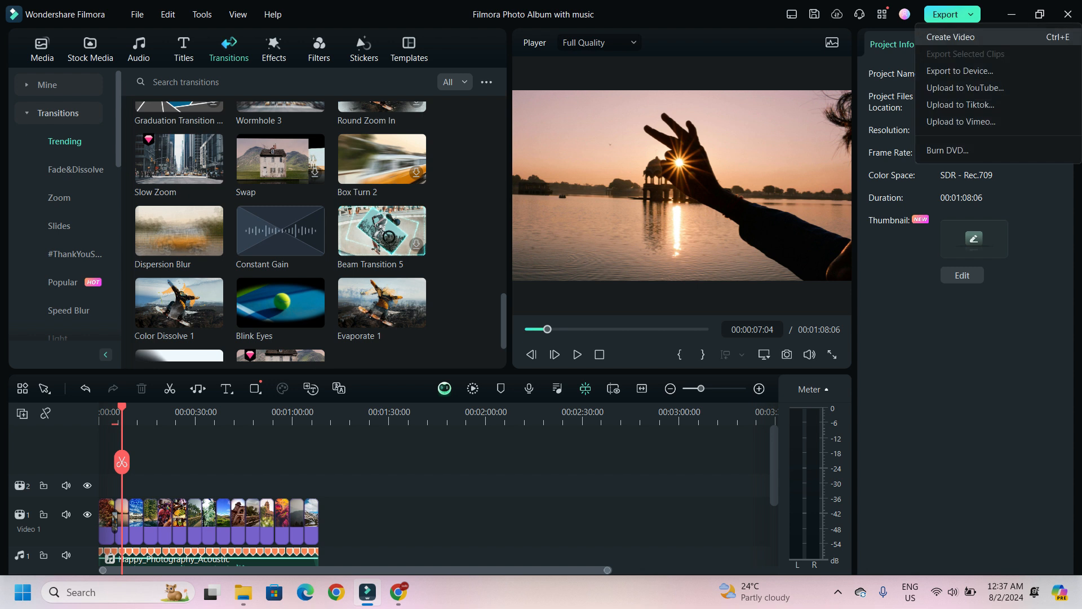
click(958, 37)
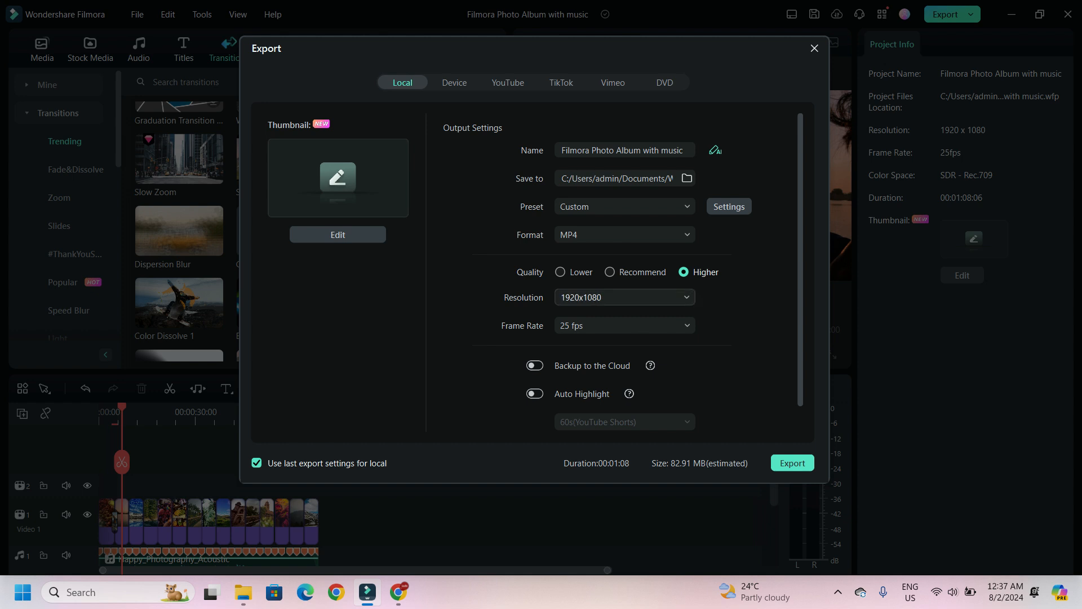
click(625, 297)
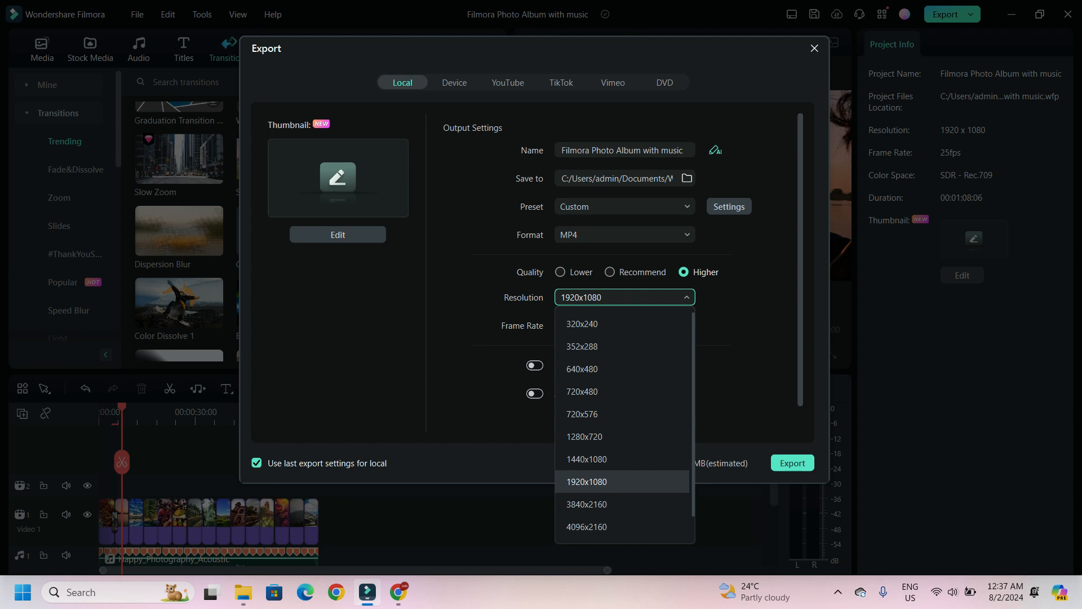
click(587, 482)
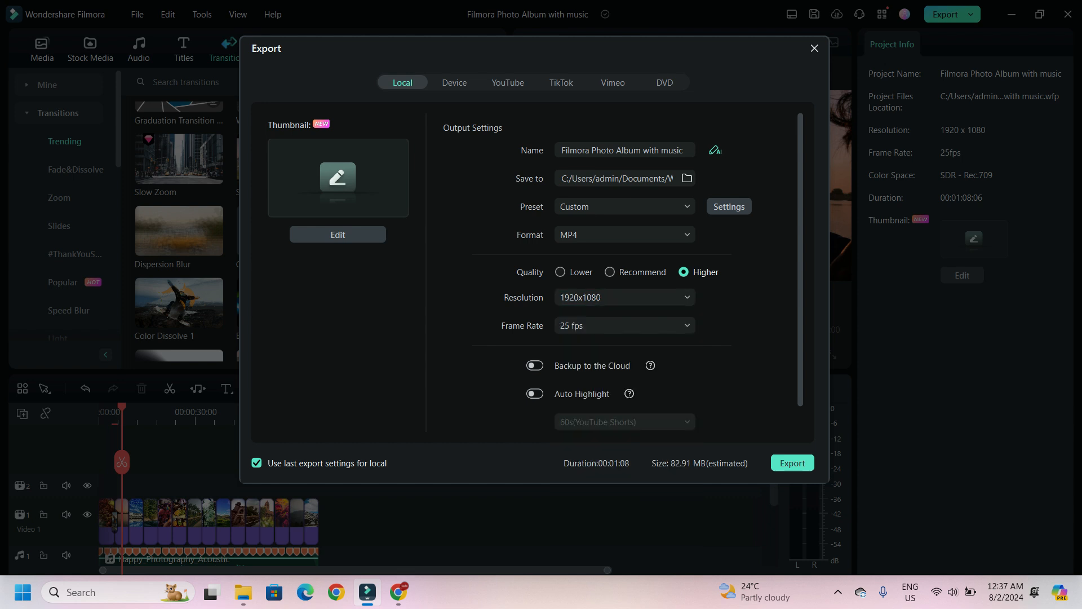
click(793, 463)
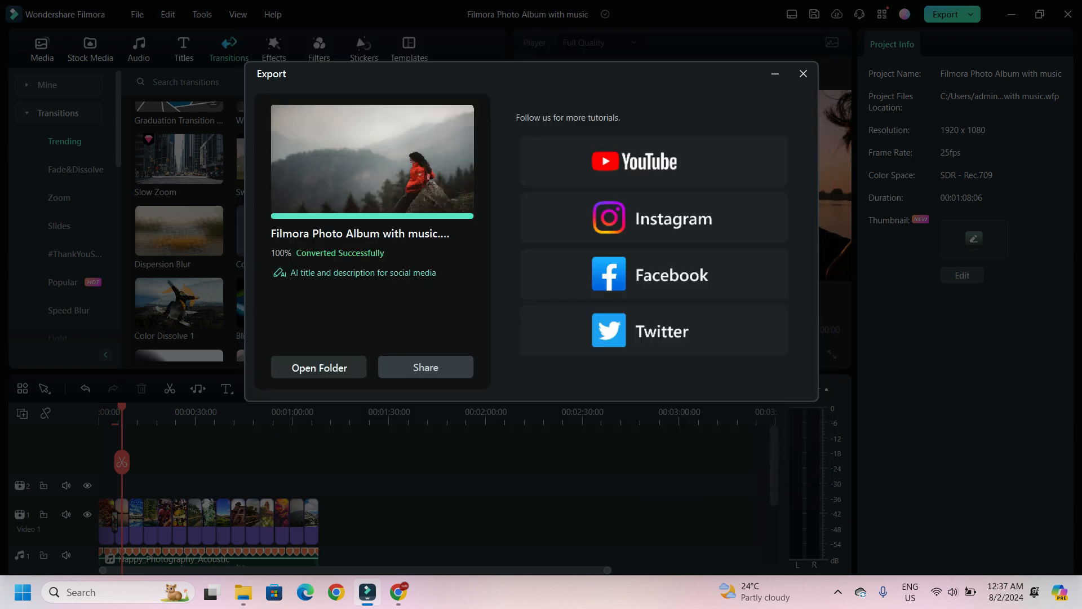